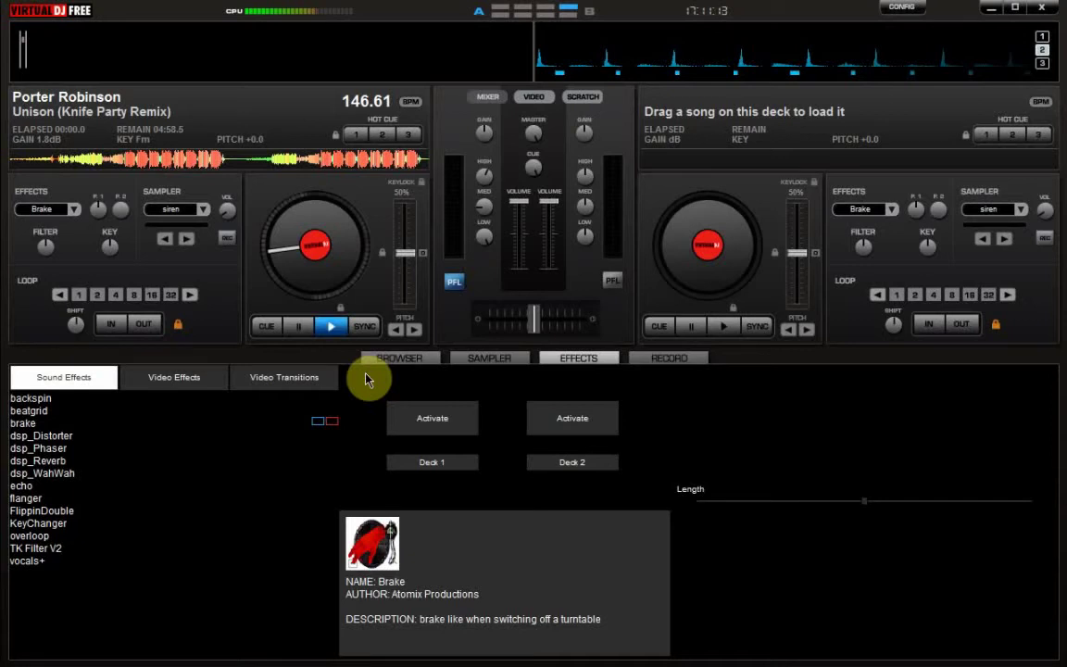
Step: Stop deck 1, enable its headphone preview, and set it playing again
left_click(330, 326)
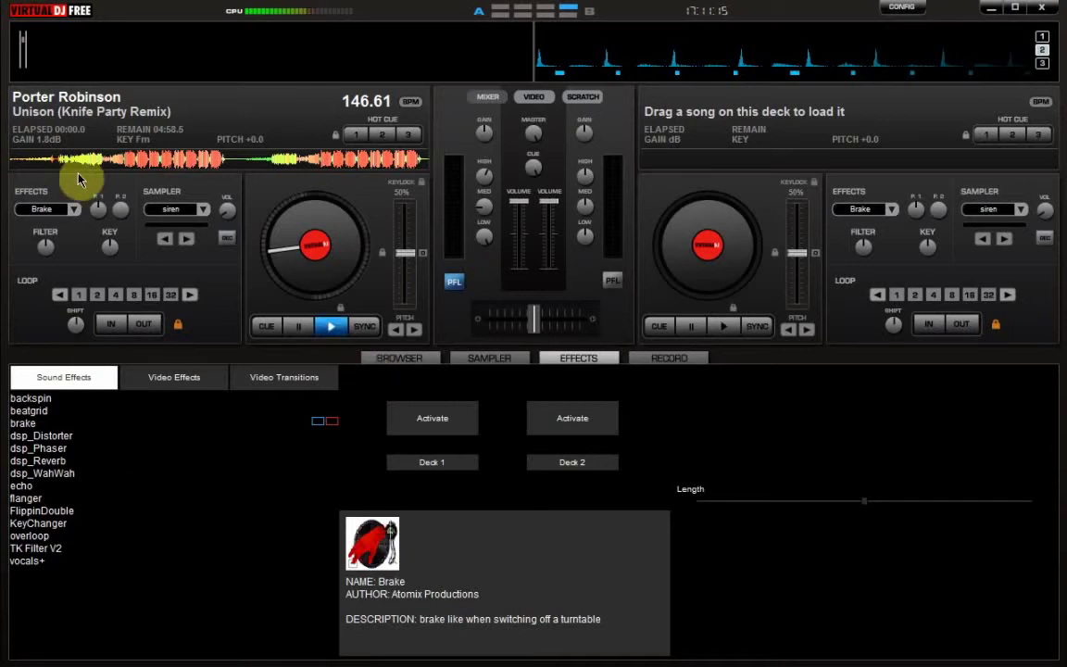
left_click(454, 279)
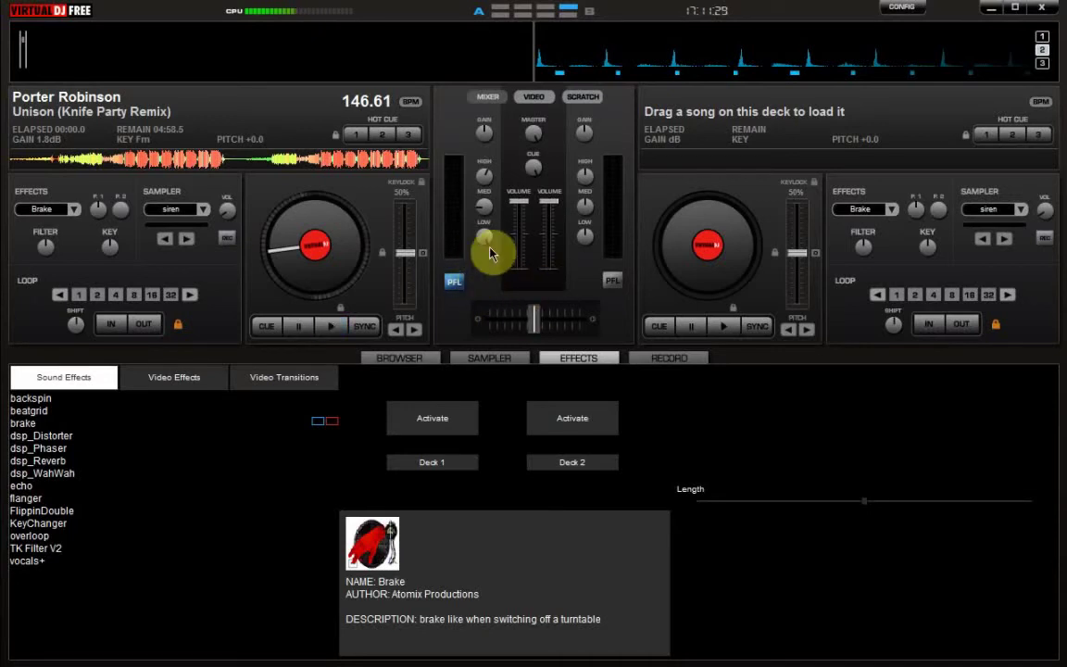
key("space")
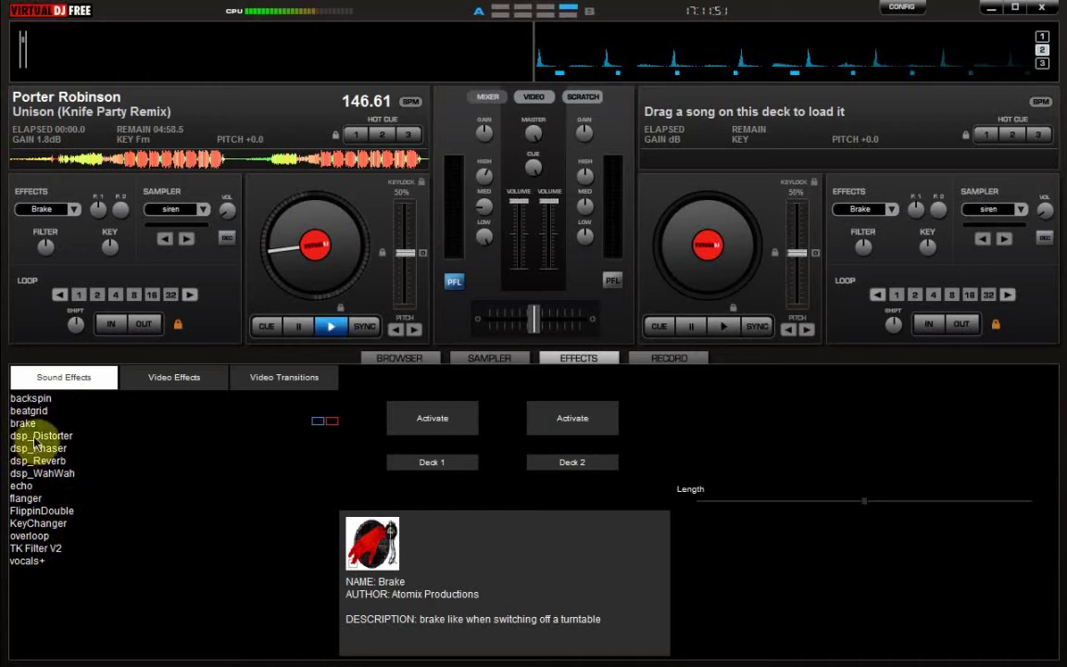
Step: Preview TK Filter V2, dsp_WahWah, echo, flanger and dsp_Distorter, then select brake
left_click(55, 548)
mouse_move(732, 505)
left_mouse_down()
mouse_move(752, 497)
mouse_move(685, 441)
mouse_move(722, 486)
left_mouse_up()
left_click(72, 472)
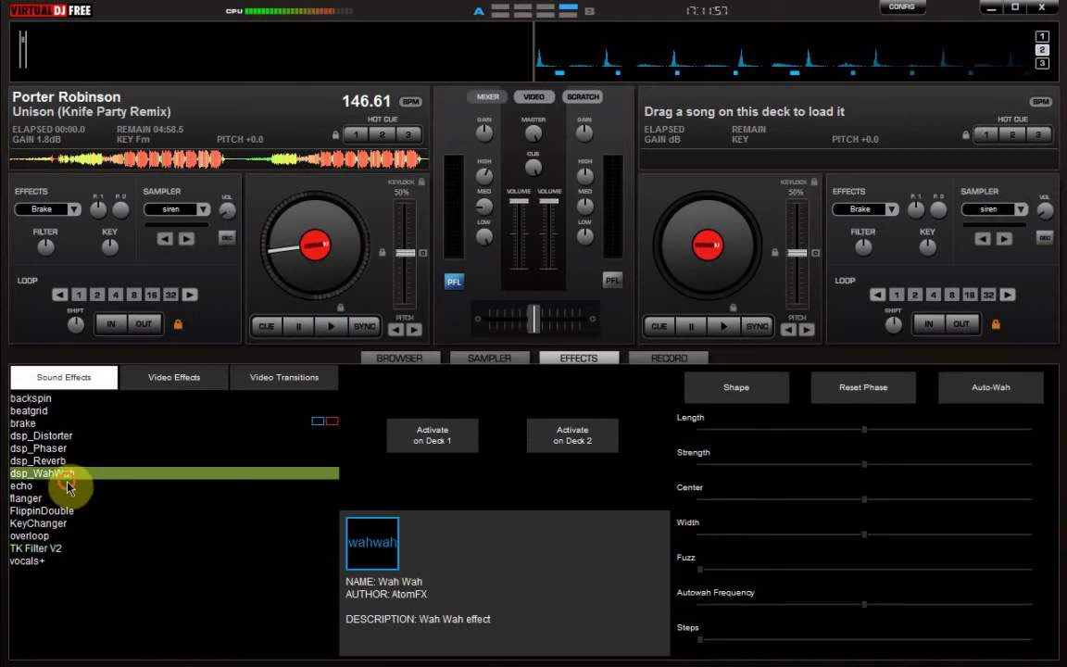
left_click(61, 485)
left_click(62, 498)
left_click(67, 435)
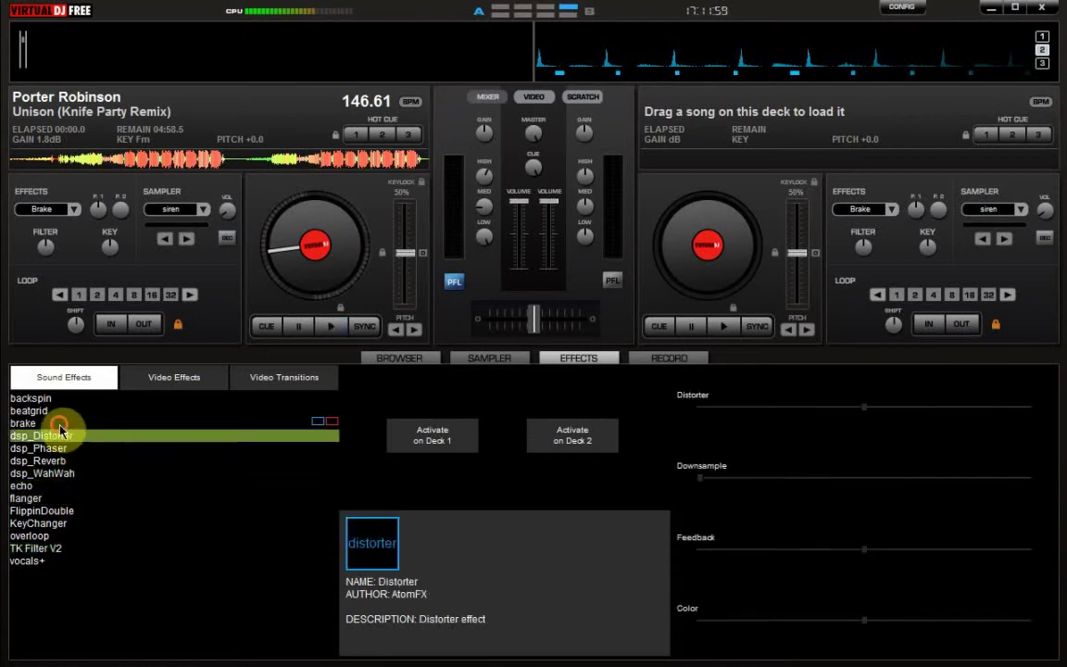
left_click(63, 422)
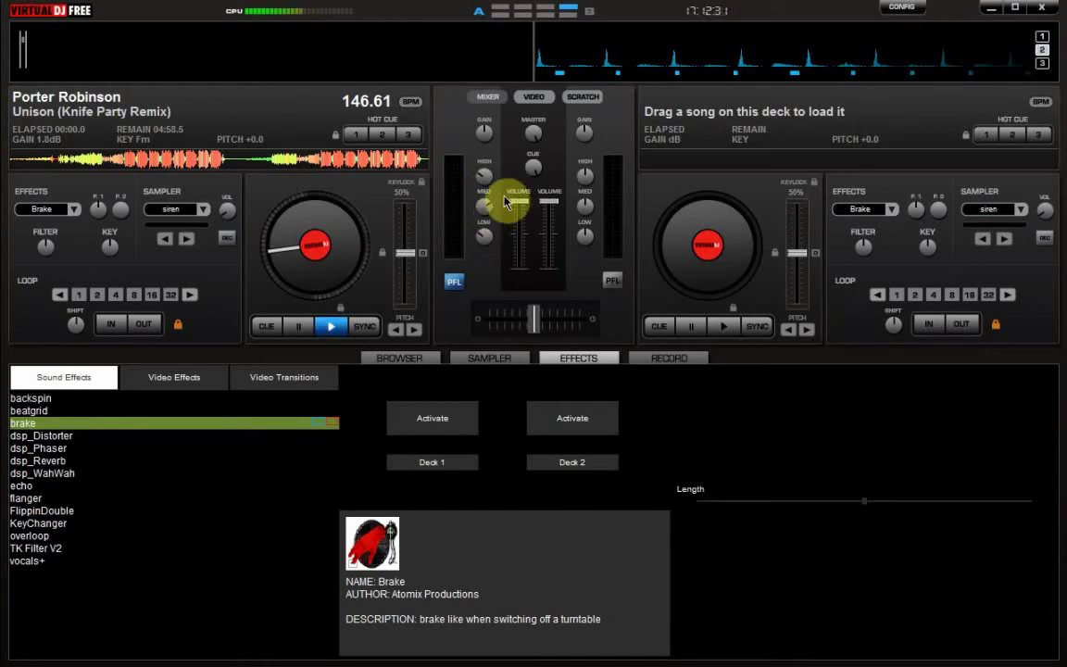
Step: Play Unison on deck 1, dip and restore its volume, sweep the mid EQ, then lower the volume
left_click(333, 331)
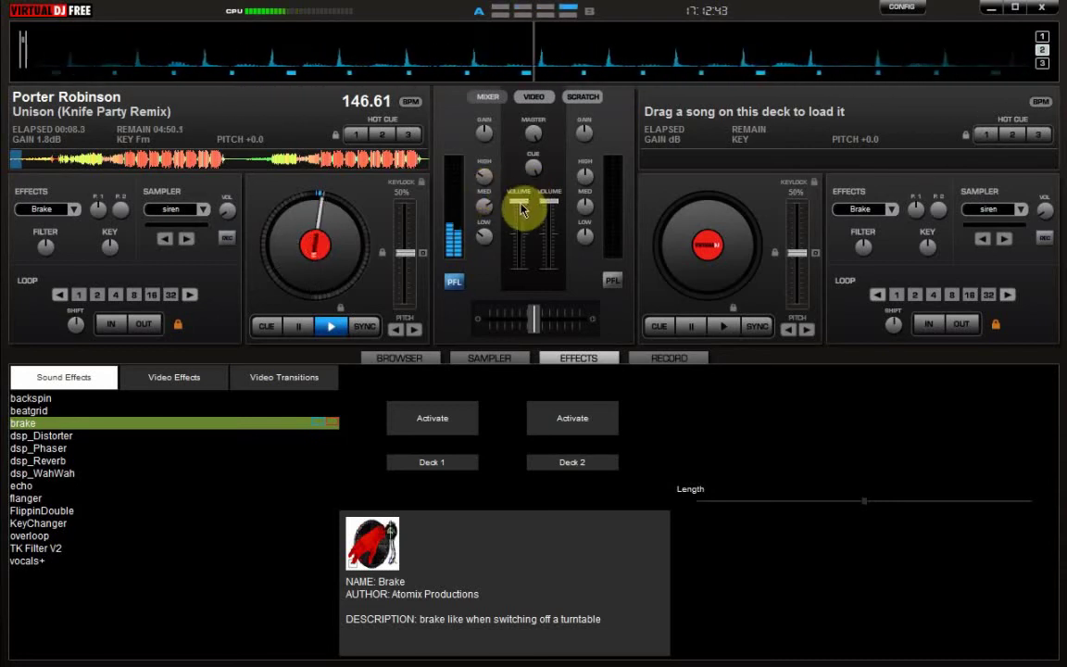
left_click_drag(518, 209, 516, 266)
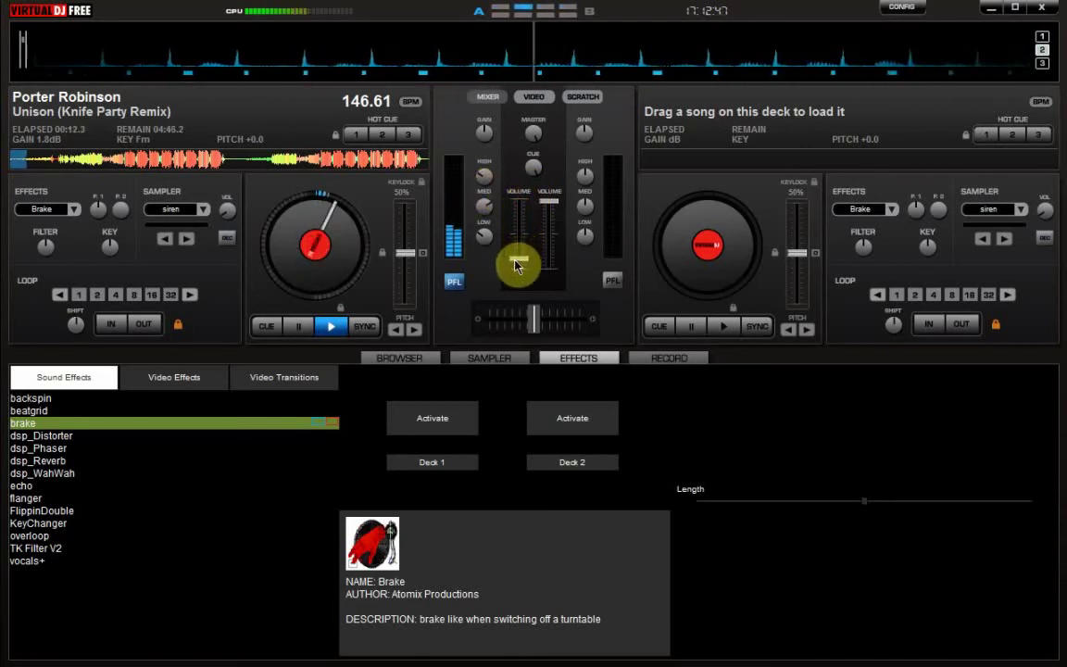
left_click_drag(516, 266, 521, 191)
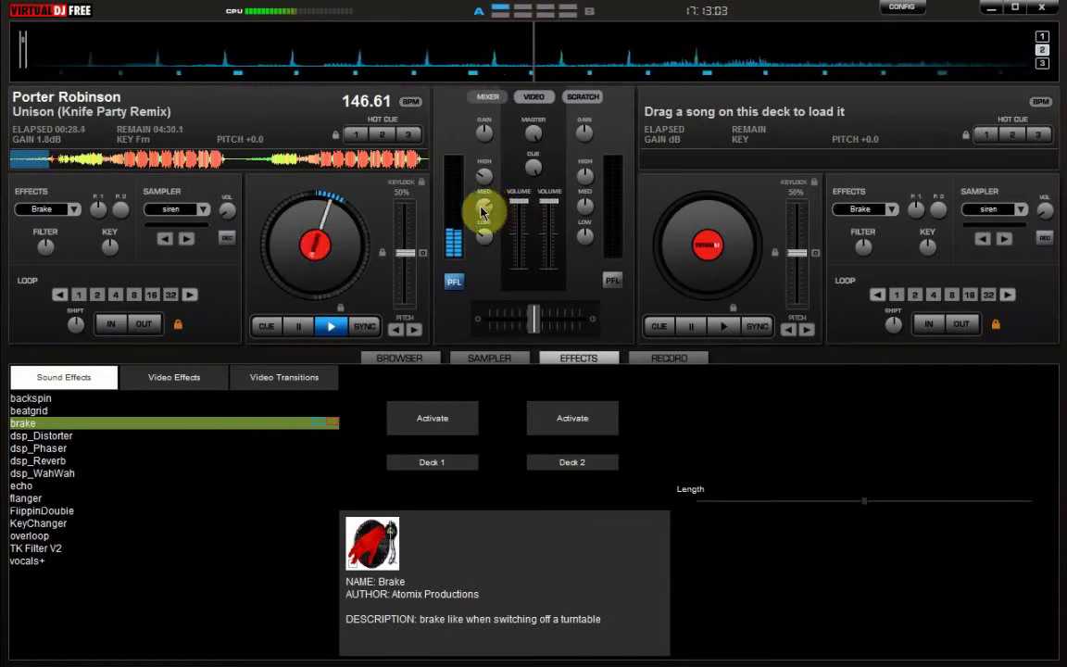
left_click_drag(483, 211, 508, 191)
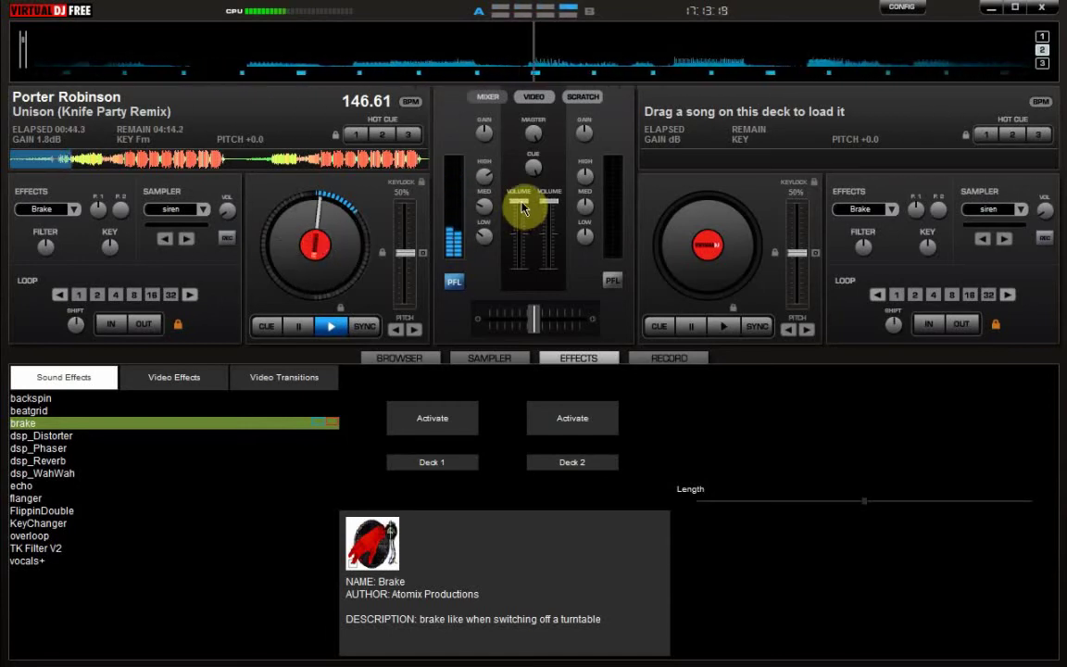
left_click_drag(521, 211, 527, 274)
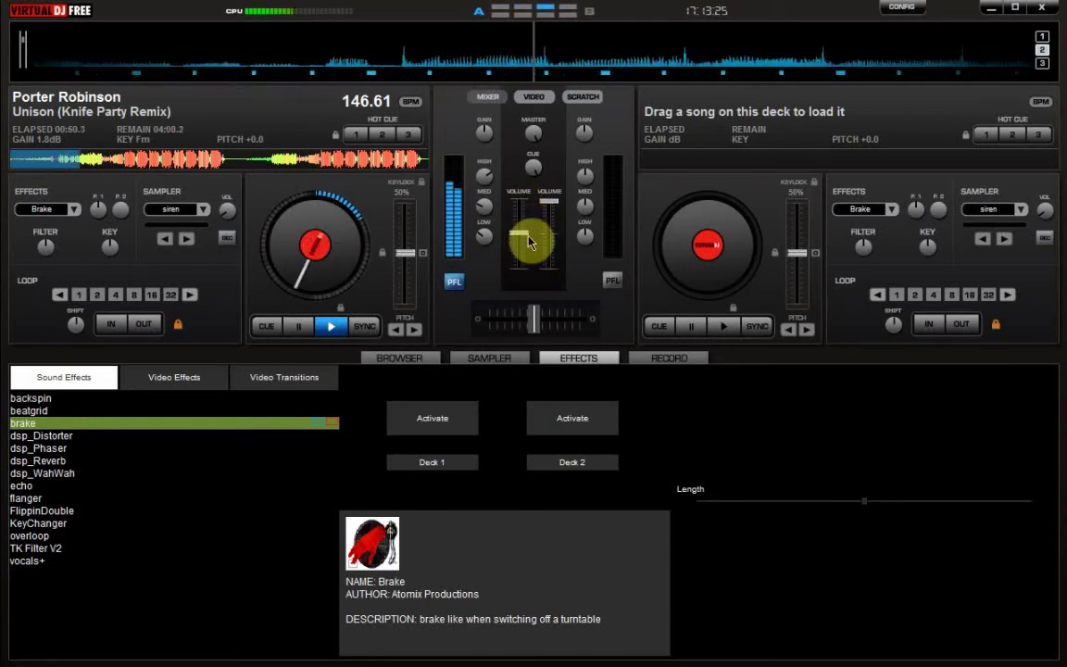
Step: Push deck 1's volume fader back up to full
left_click_drag(525, 273, 527, 191)
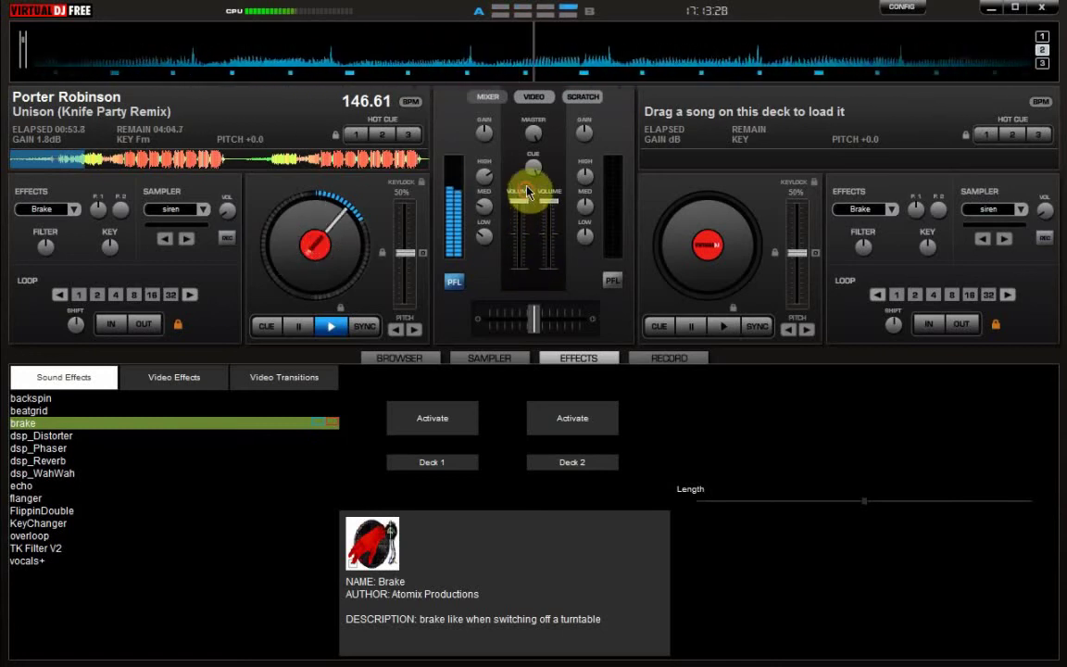
Step: Brake deck 1, pause it at 01:21.4, and adjust its high and mid EQ
left_click(58, 211)
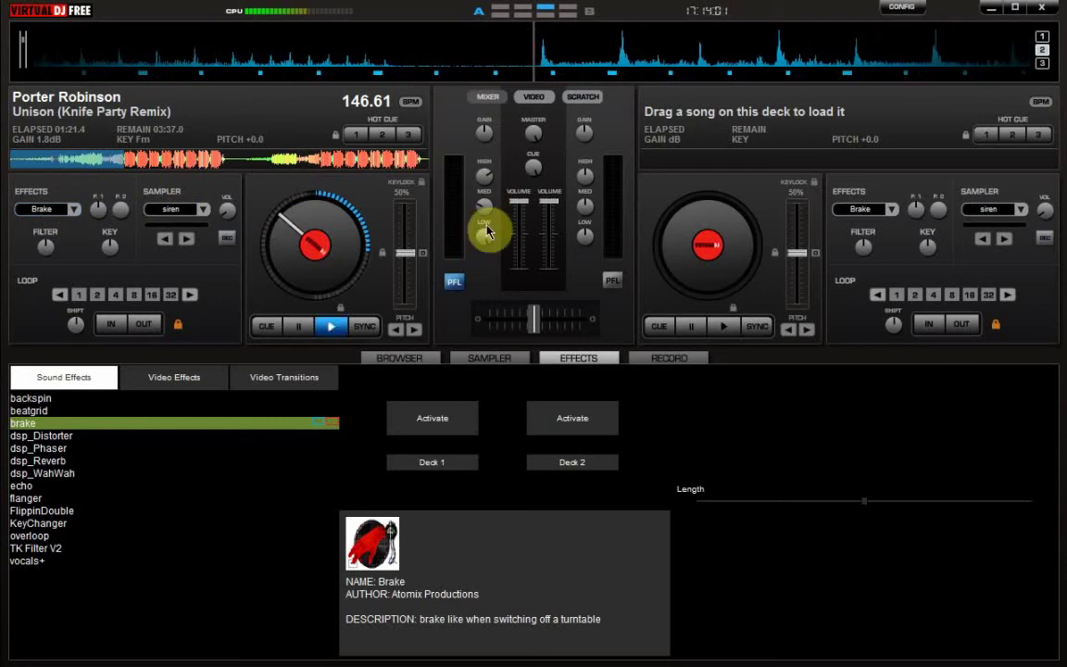
left_click(298, 326)
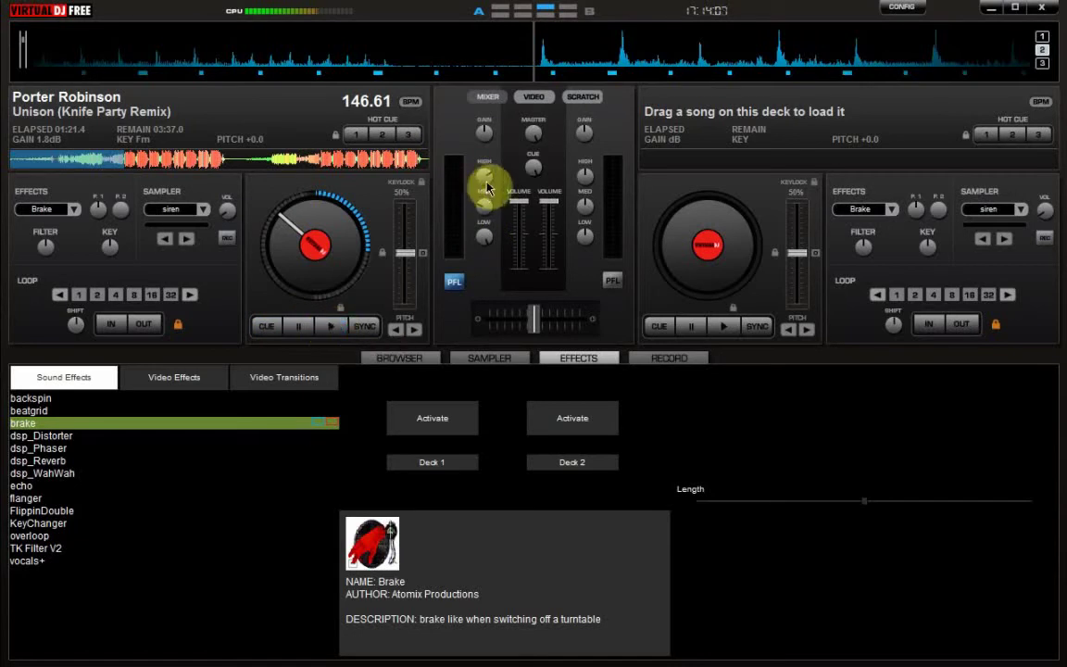
left_click_drag(488, 189, 514, 176)
left_click(482, 211)
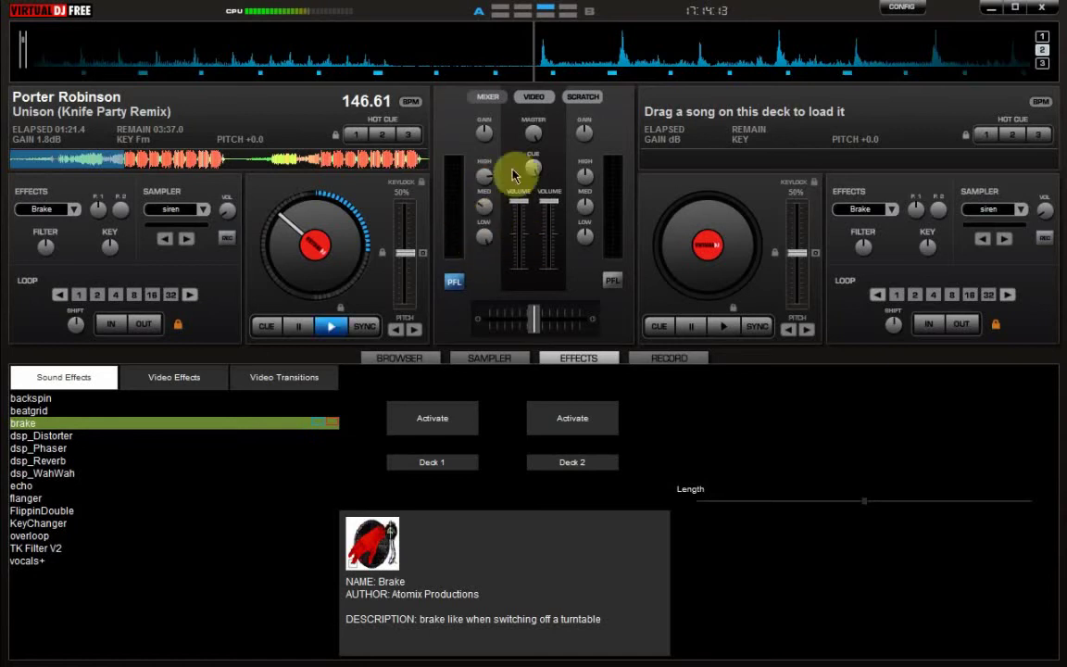
Step: Resume deck 1, ease its volume down, and switch headphone cueing to deck 2
left_click(335, 331)
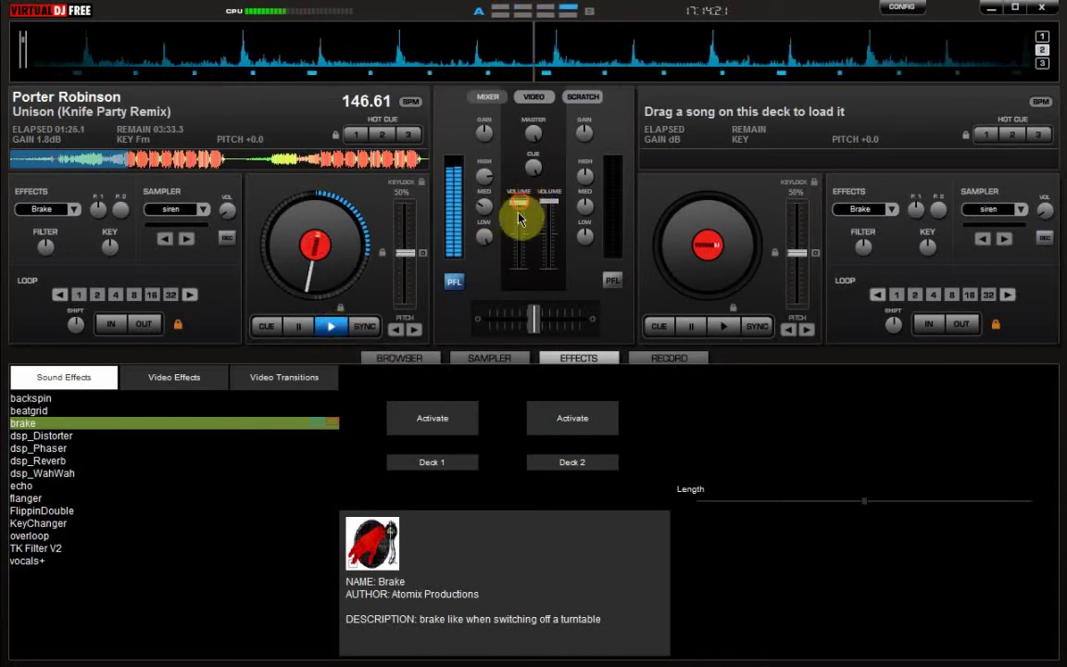
mouse_move(518, 217)
left_mouse_down()
mouse_move(514, 267)
mouse_move(525, 231)
mouse_move(516, 199)
left_mouse_up()
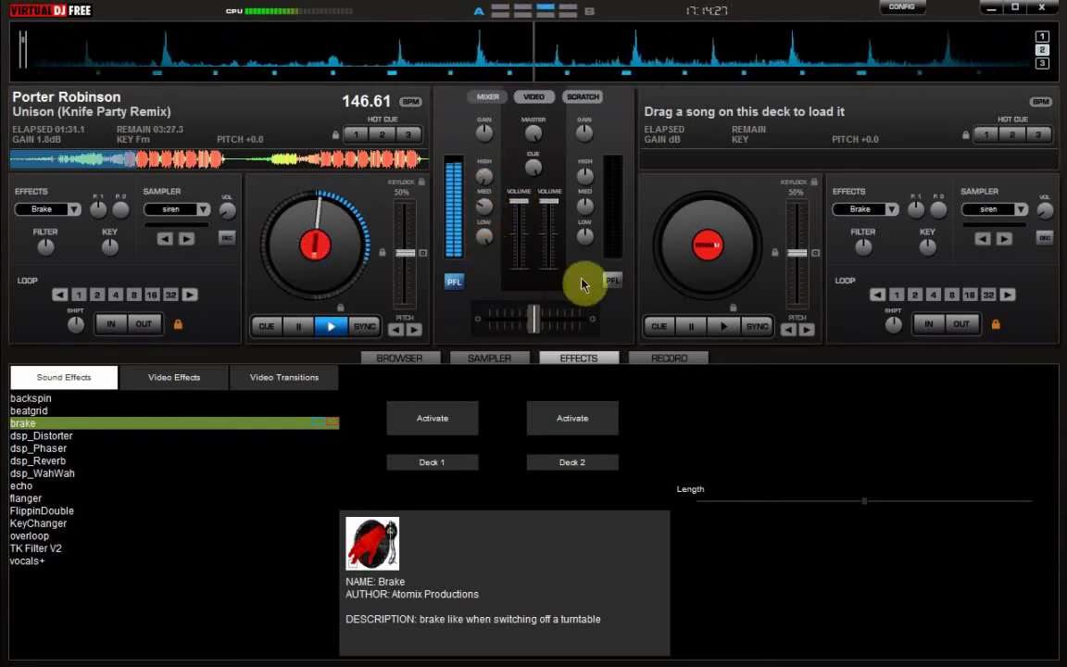
left_click(612, 280)
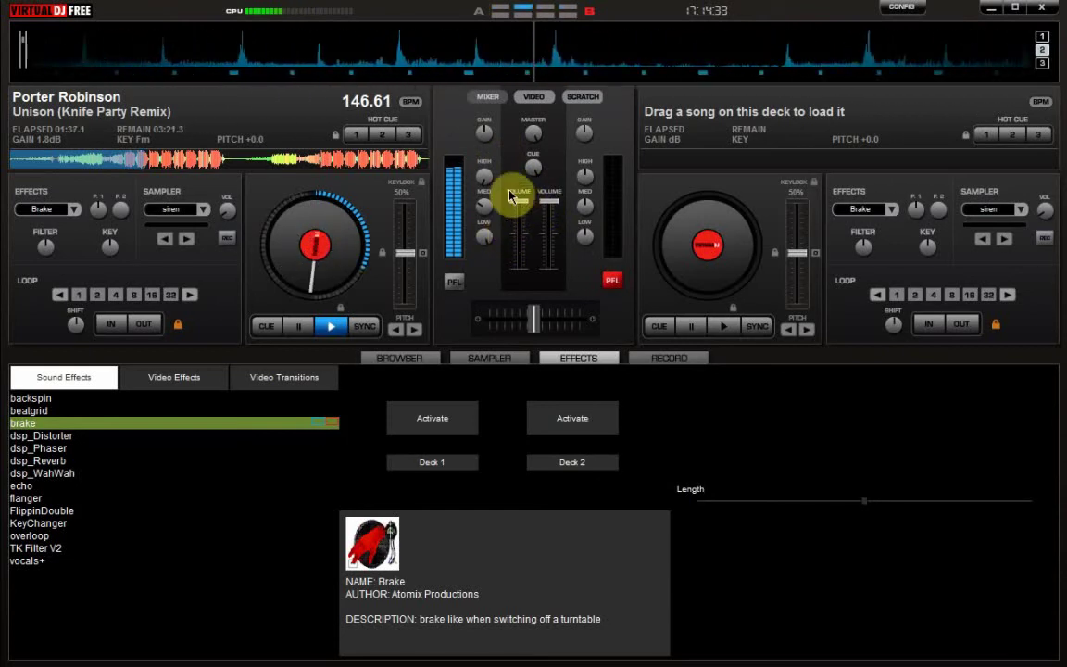
Step: Ride deck 1's volume down, up and down again, toggling Brake on and off
left_click_drag(518, 195, 524, 264)
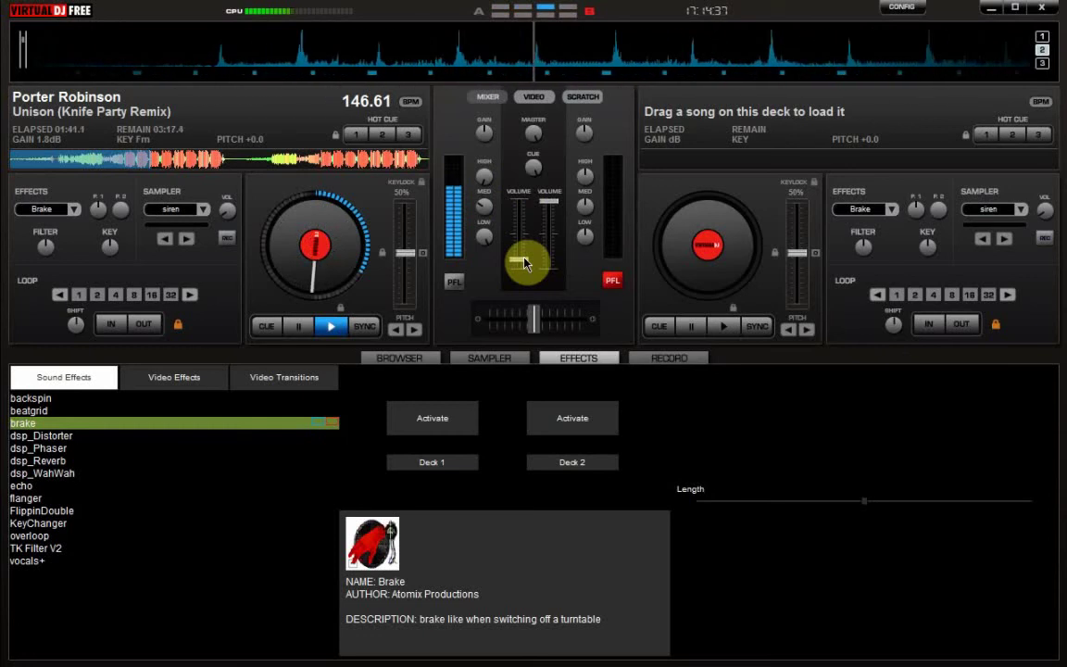
left_click_drag(524, 264, 495, 180)
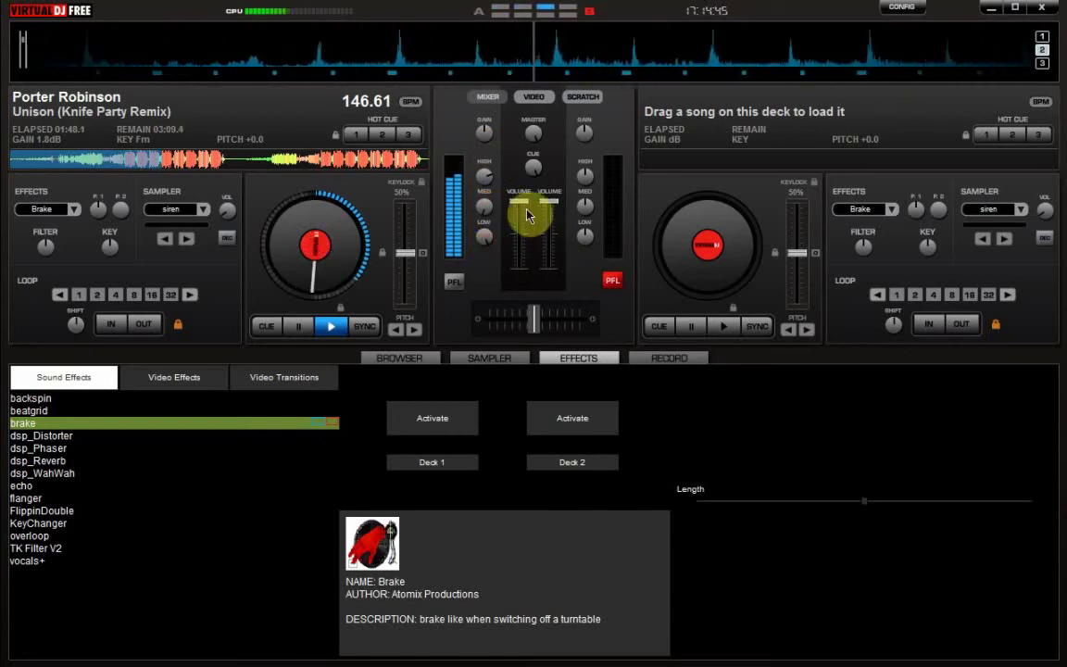
mouse_move(523, 205)
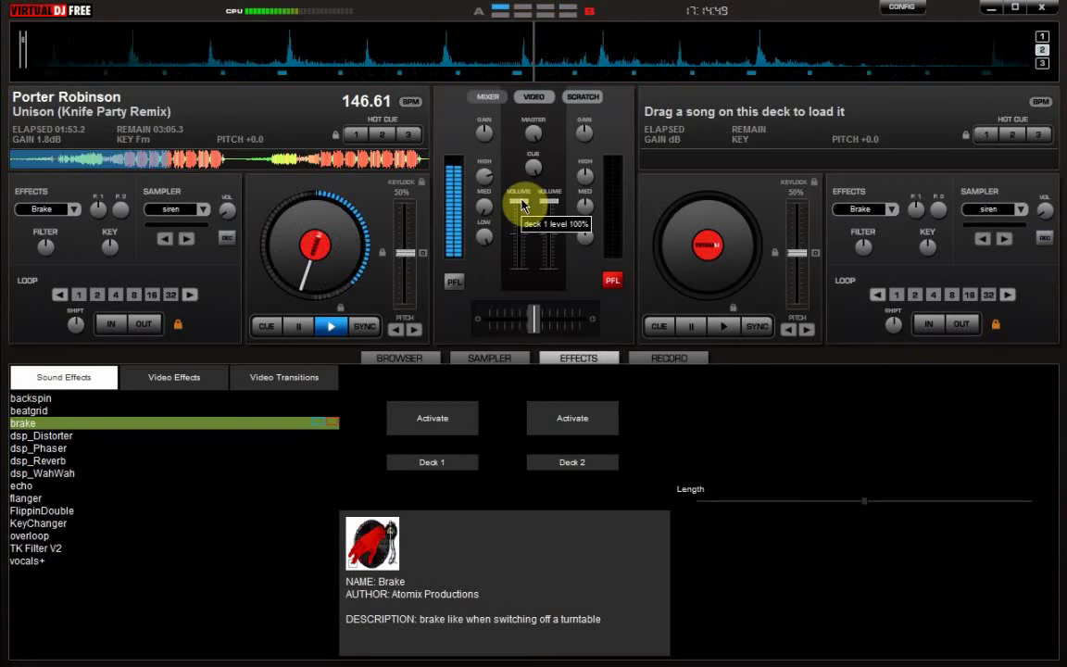
mouse_move(523, 205)
left_mouse_down()
mouse_move(515, 198)
mouse_move(519, 248)
mouse_move(495, 179)
mouse_move(497, 264)
mouse_move(520, 211)
left_mouse_up()
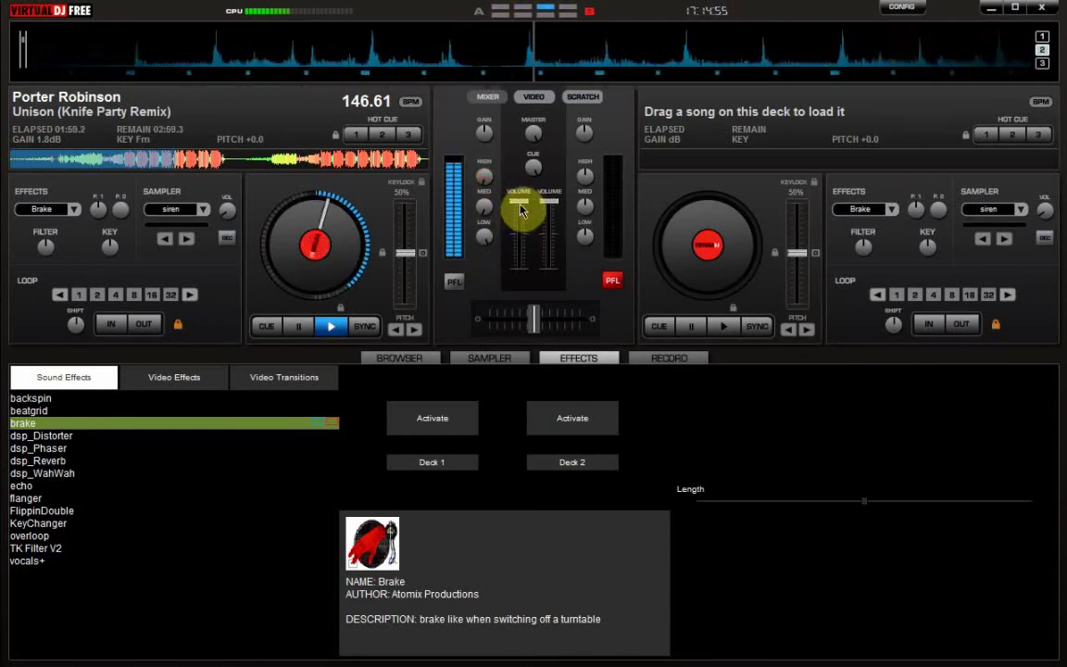
left_click_drag(520, 209, 488, 183)
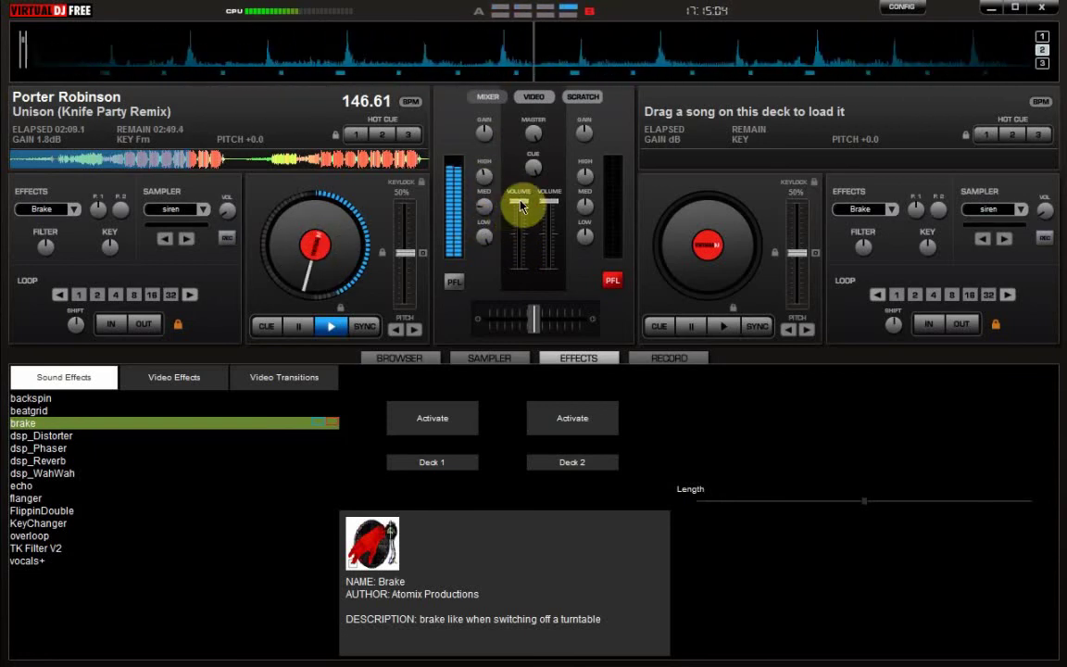
mouse_move(520, 201)
left_mouse_down()
mouse_move(525, 262)
mouse_move(524, 202)
left_mouse_up()
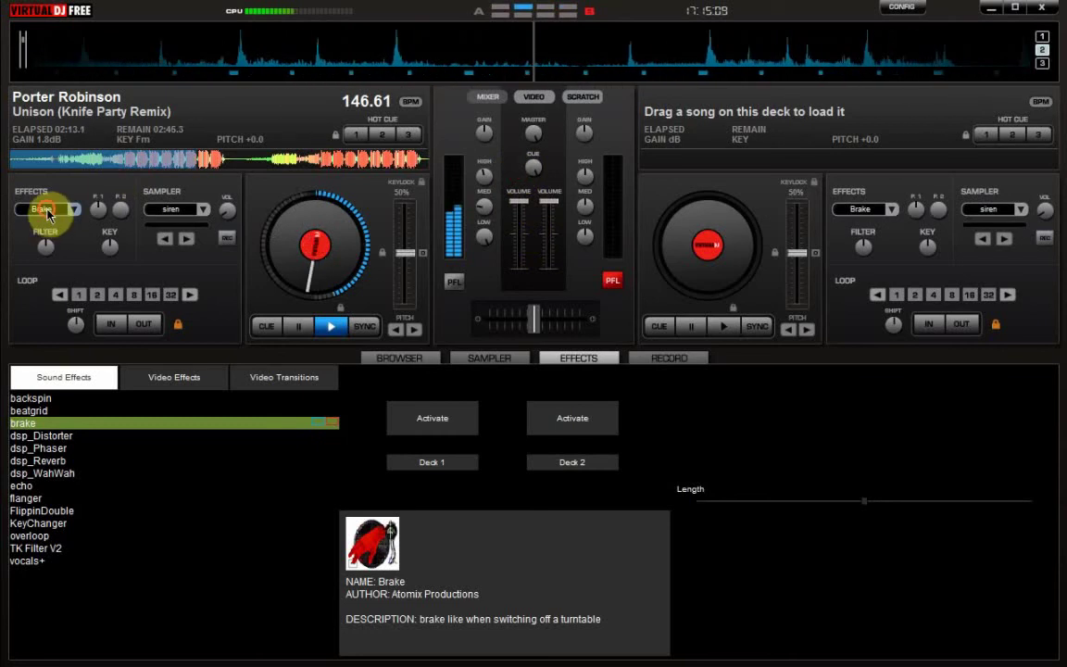
left_click(44, 212)
left_click(44, 211)
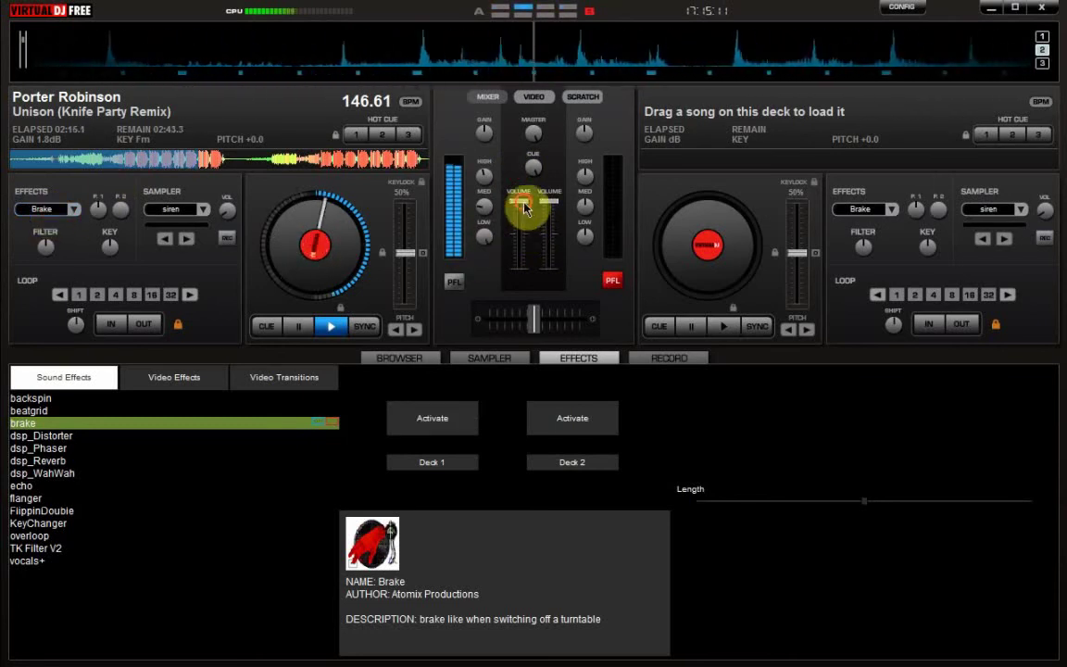
left_click_drag(520, 201, 521, 268)
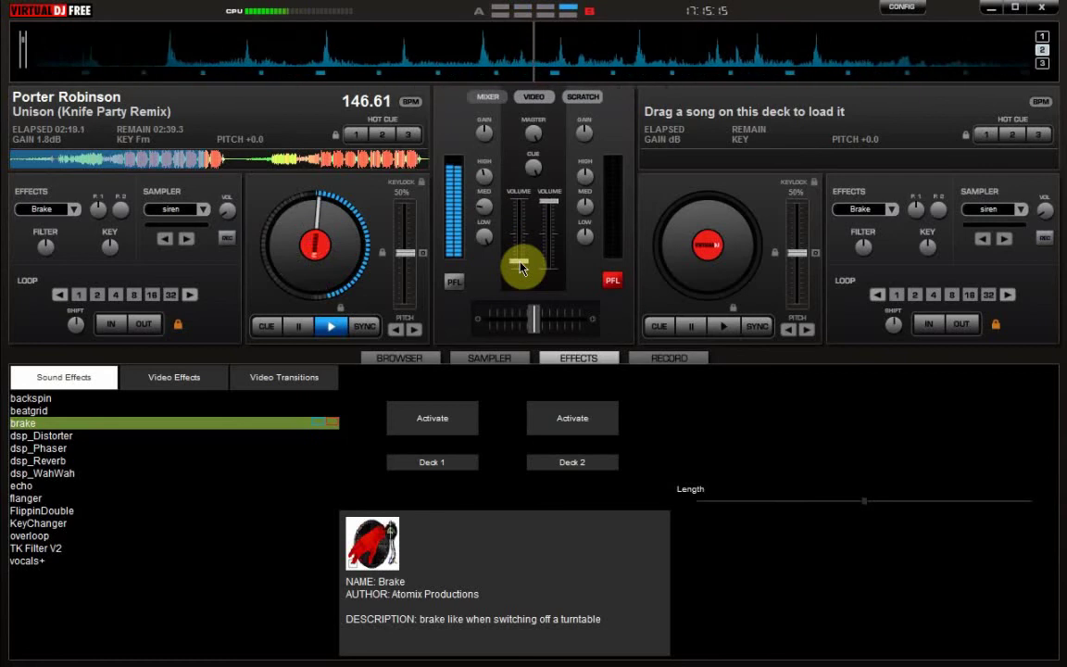
Step: Restore deck 1 to full volume, activate Brake, then fade down and back to full
left_click_drag(520, 267, 520, 201)
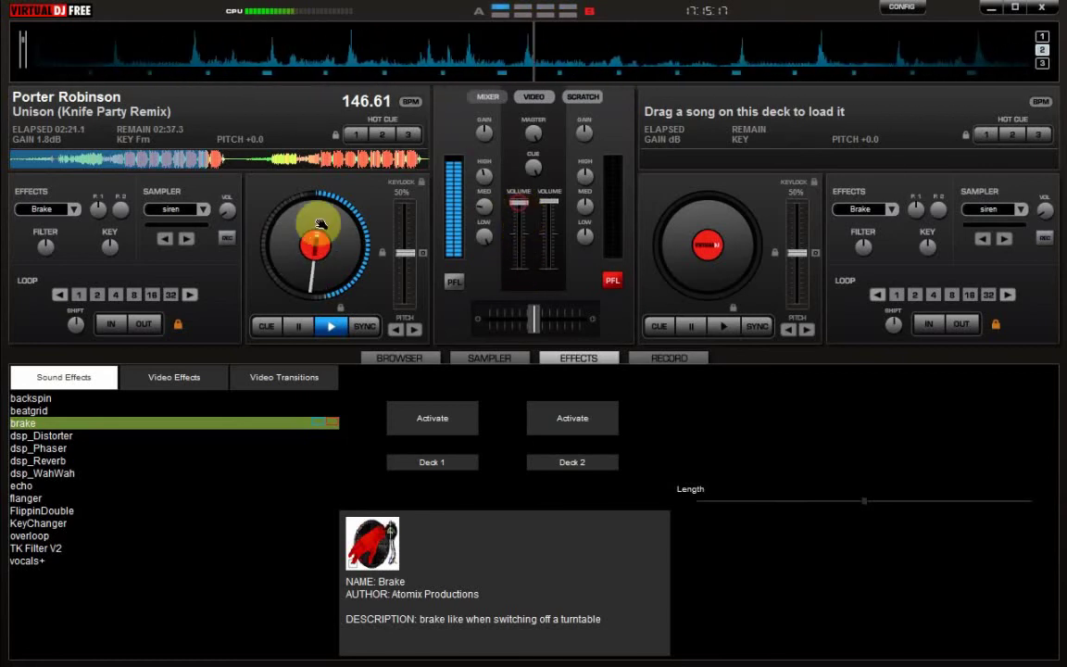
left_click(48, 206)
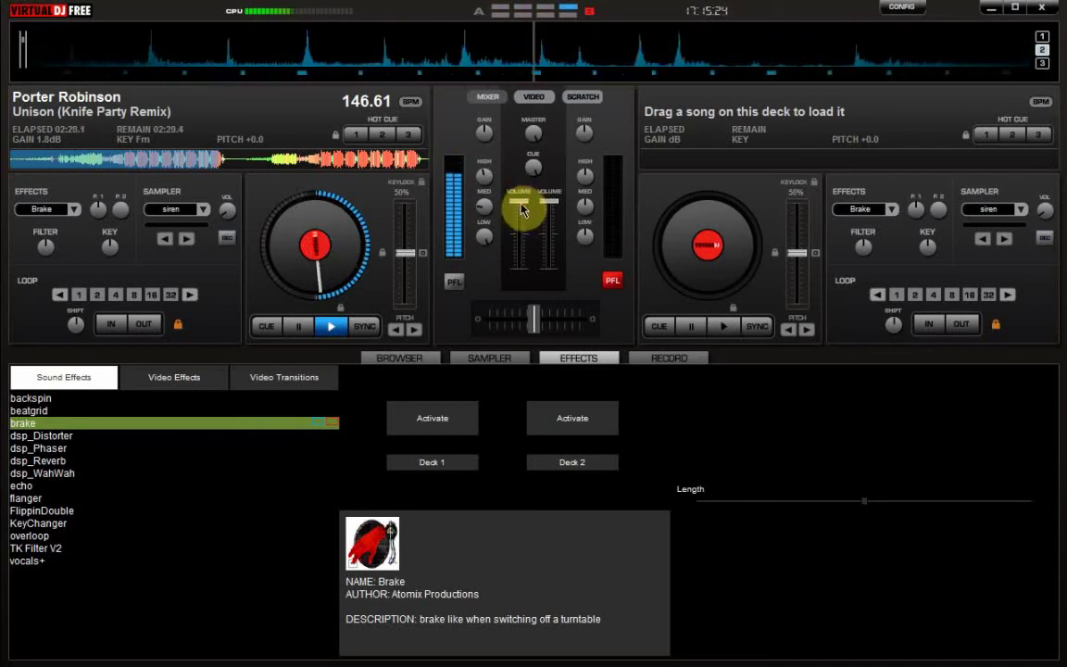
left_click_drag(522, 210, 514, 185)
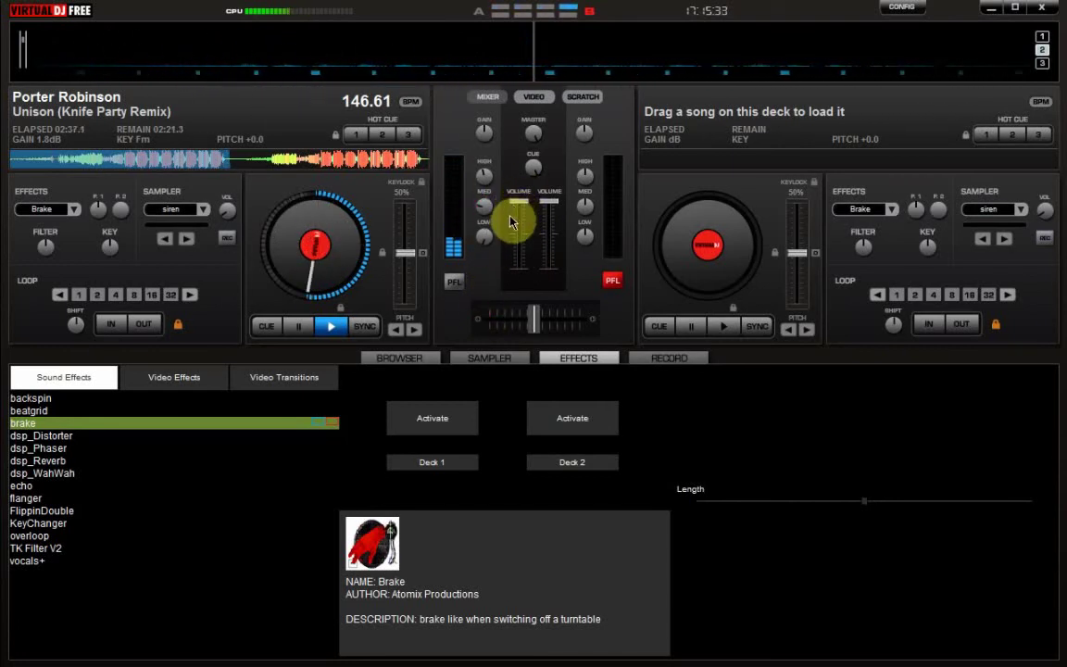
left_click_drag(519, 202, 521, 263)
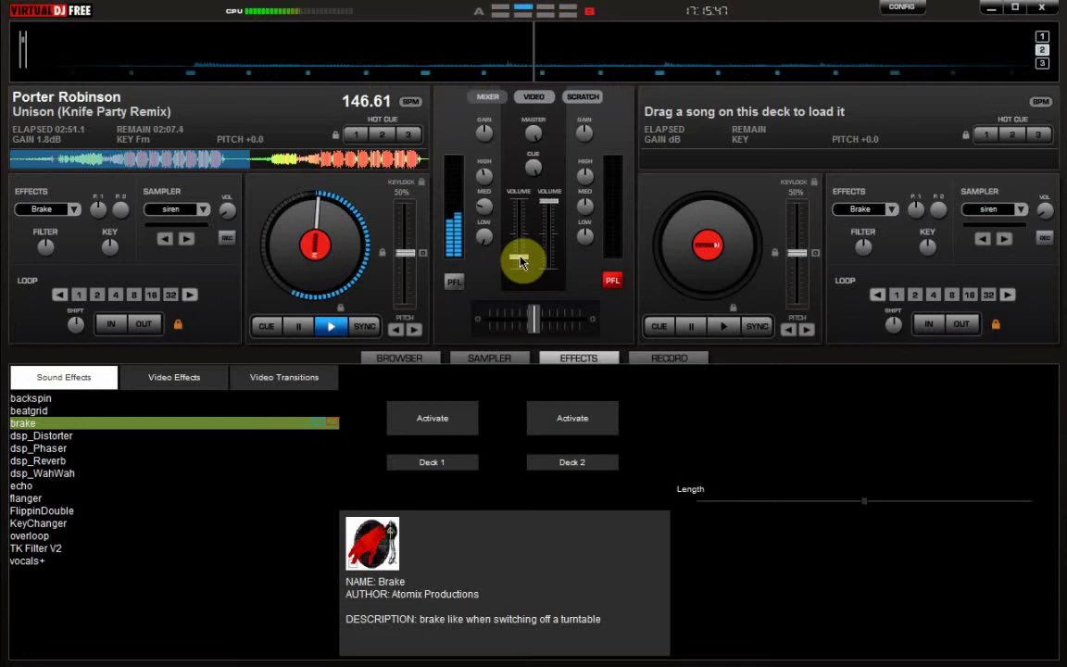
left_click_drag(520, 262, 520, 257)
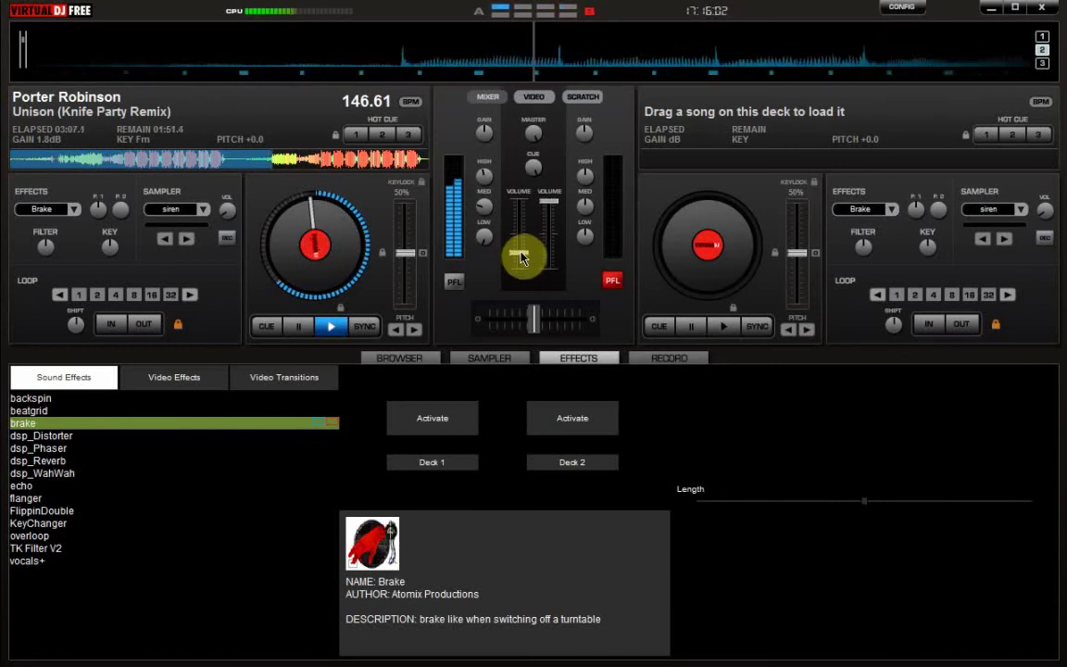
left_click_drag(521, 258, 524, 266)
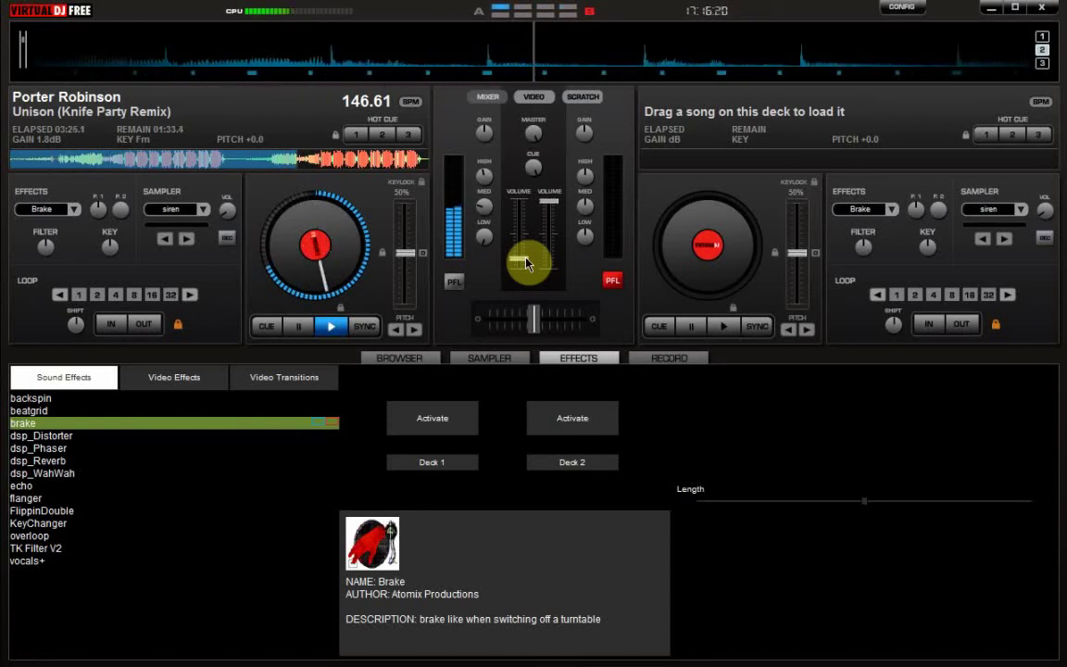
left_click_drag(525, 264, 533, 202)
left_click_drag(484, 236, 486, 210)
Step: Brake deck 1, restart Unison, and raise its high EQ
left_click(63, 213)
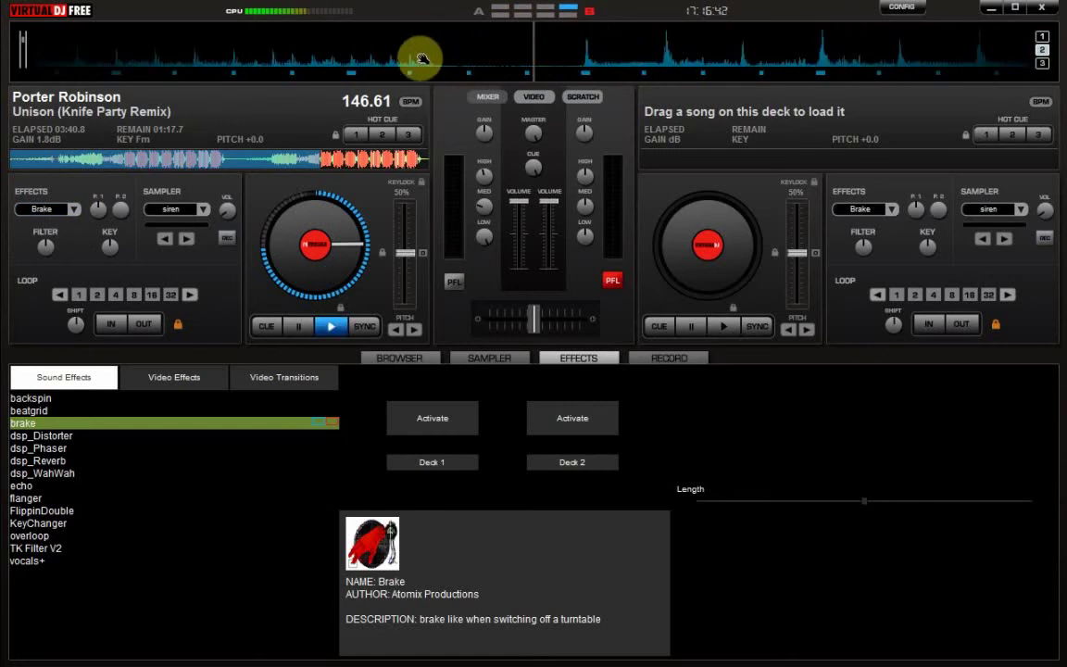
left_click(333, 329)
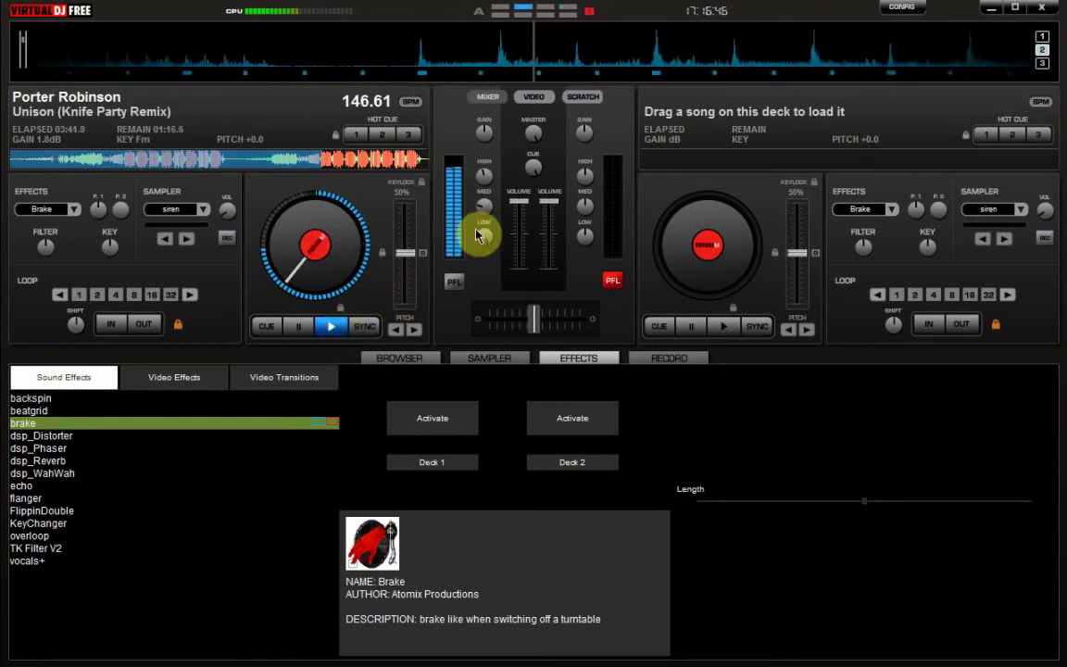
left_click_drag(488, 184, 556, 70)
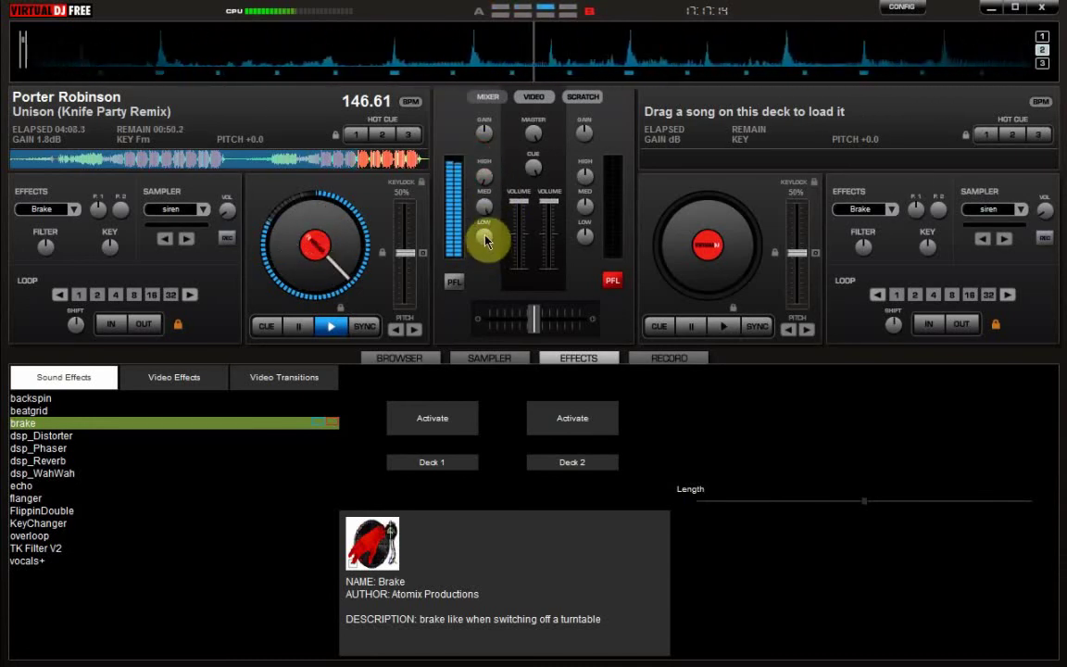
Step: Pull deck 1's volume fader down low in two moves, with 00:24.2 remaining
mouse_move(485, 239)
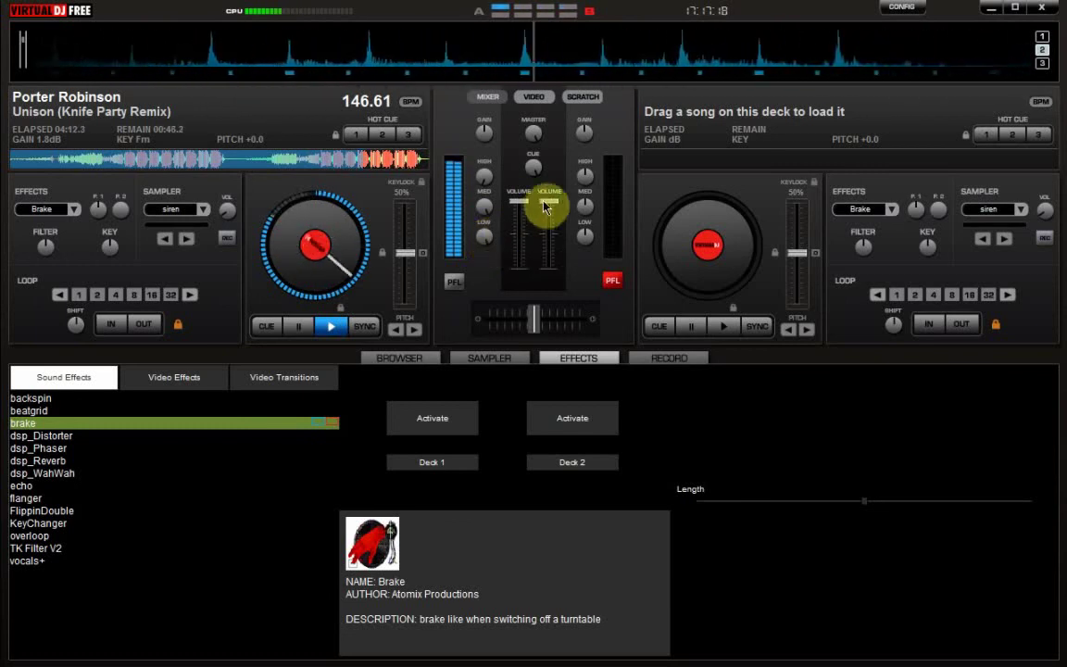
left_click_drag(519, 201, 495, 179)
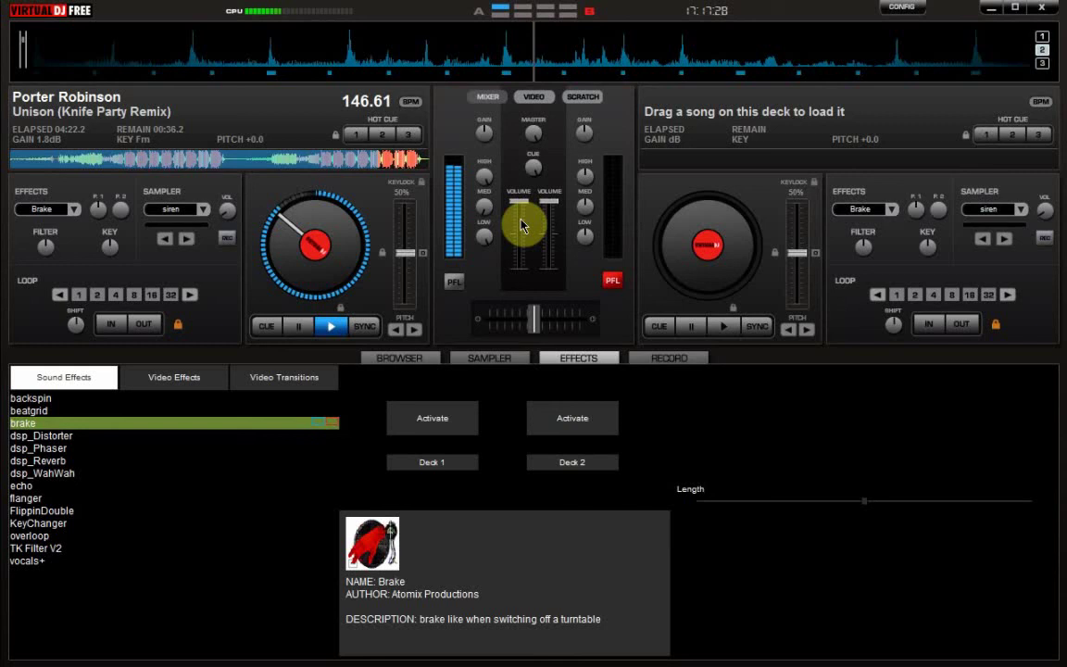
left_click_drag(519, 202, 523, 269)
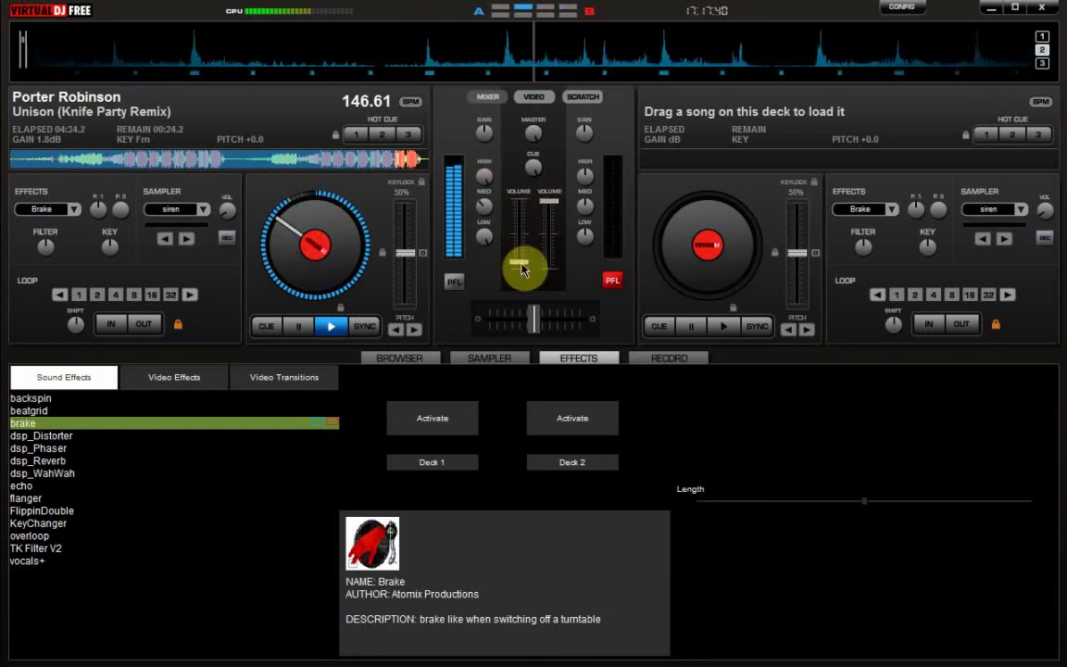
Step: Restore deck 1 to full volume, make three pitch bends each reset to +0.0, then right-click the crossfader
left_click_drag(522, 268, 516, 185)
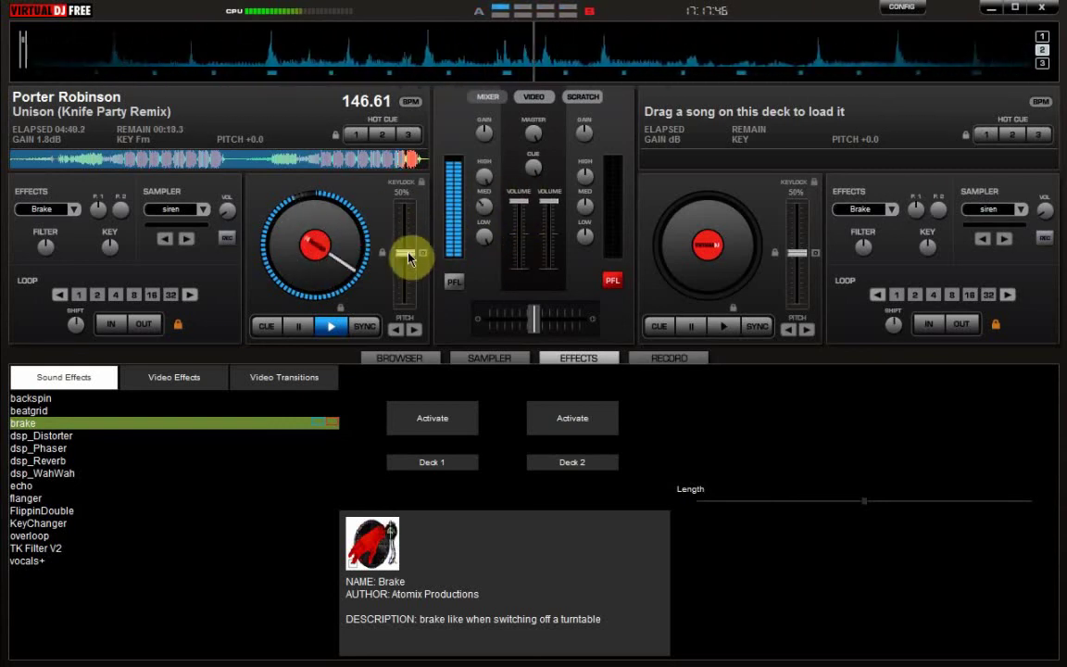
mouse_move(410, 259)
left_mouse_down()
mouse_move(424, 250)
mouse_move(422, 260)
left_mouse_up()
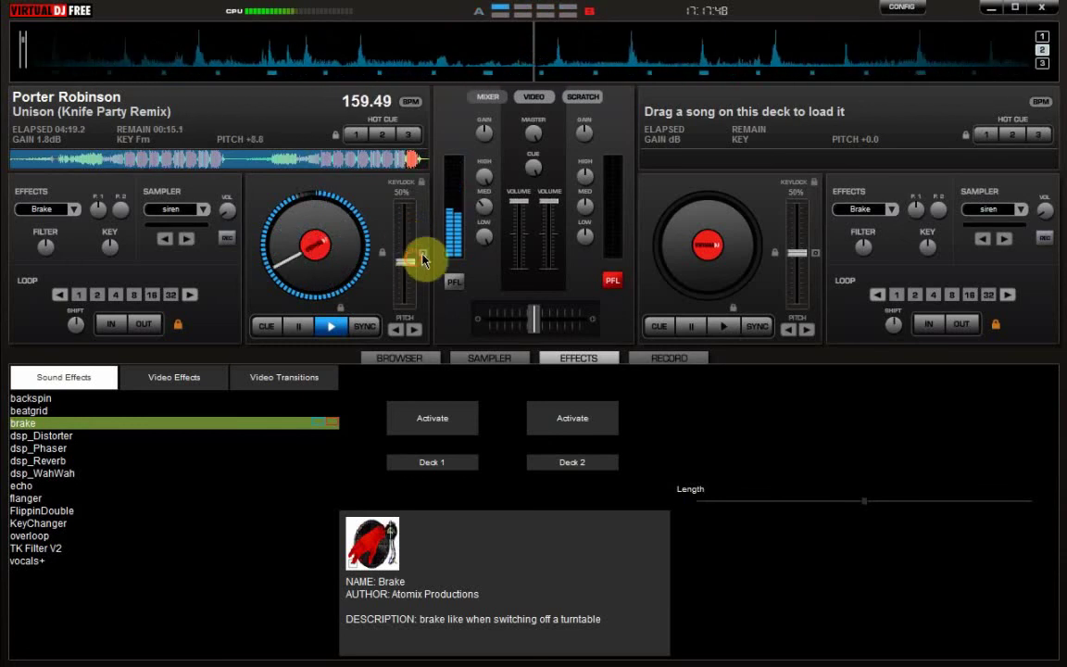
right_click(422, 259)
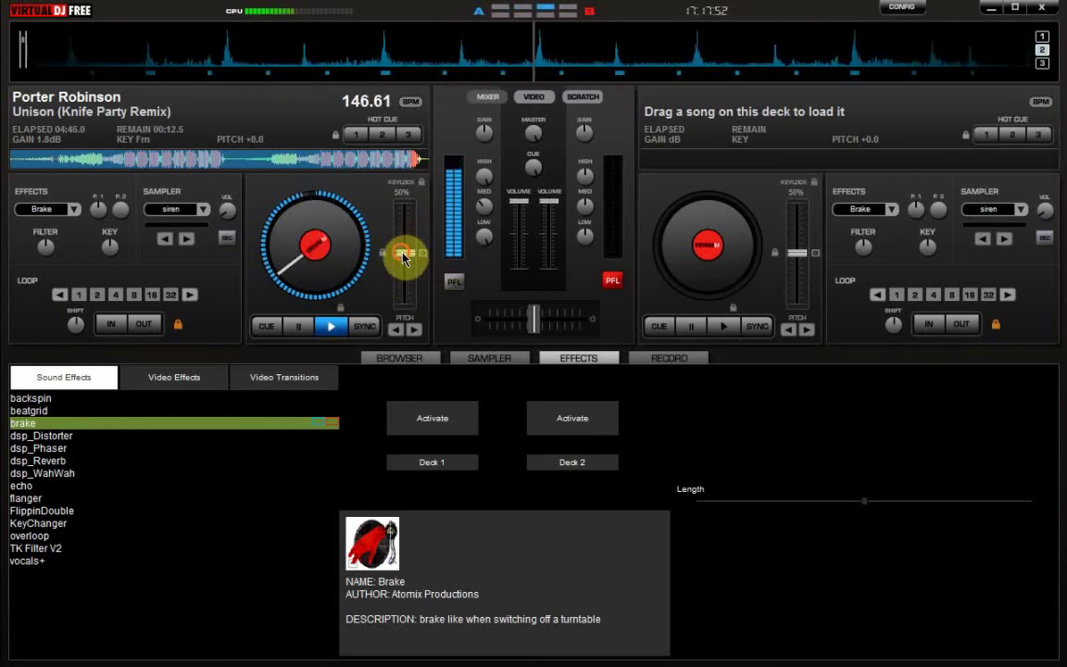
left_click_drag(403, 259, 424, 258)
right_click(424, 256)
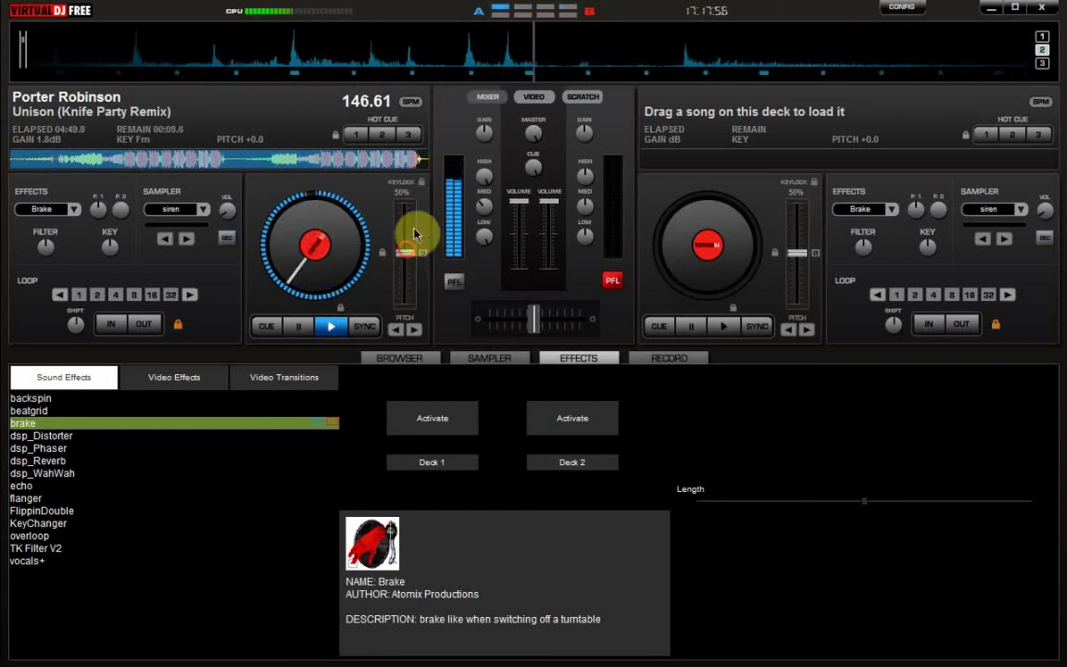
left_click_drag(415, 235, 421, 257)
right_click(421, 258)
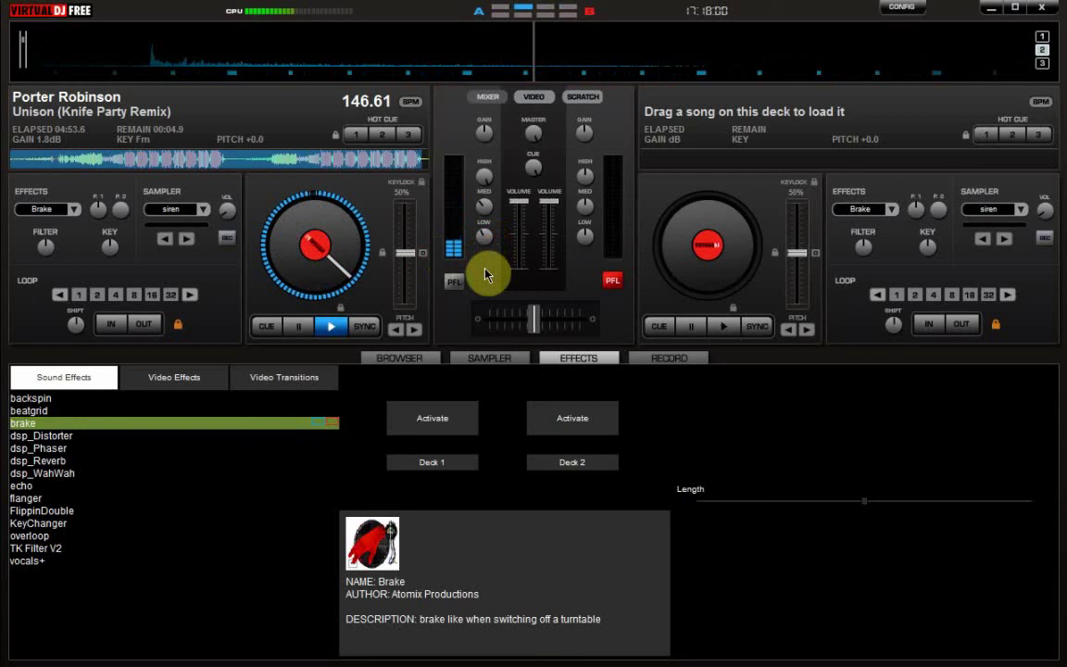
right_click(483, 308)
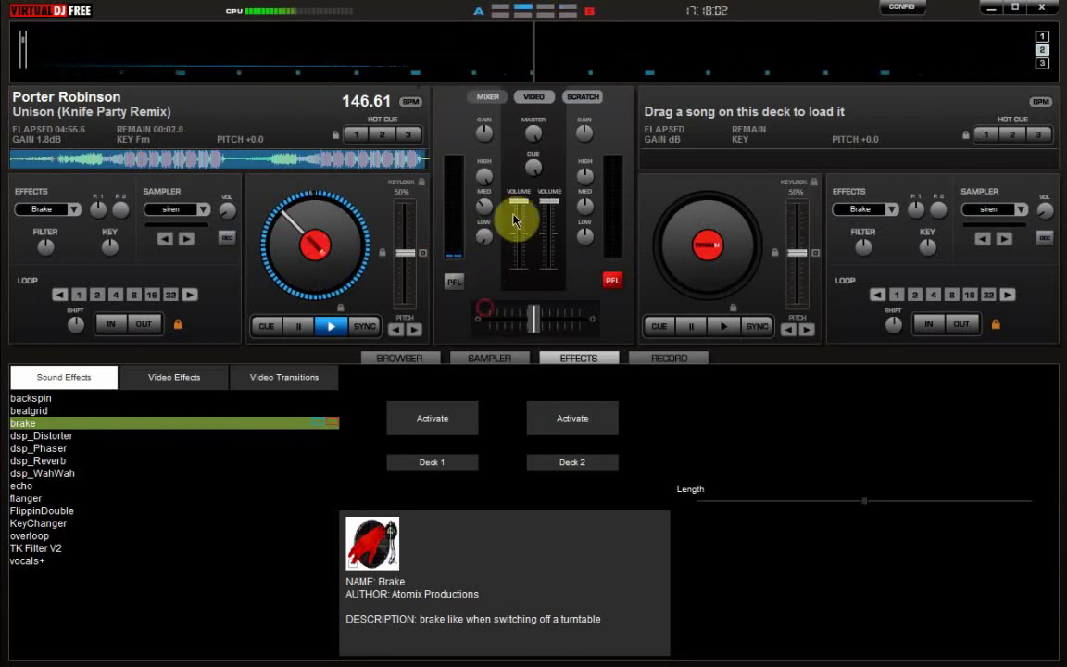
Step: Let Unison play out on deck 1 until it returns to 00:00.0
mouse_move(518, 209)
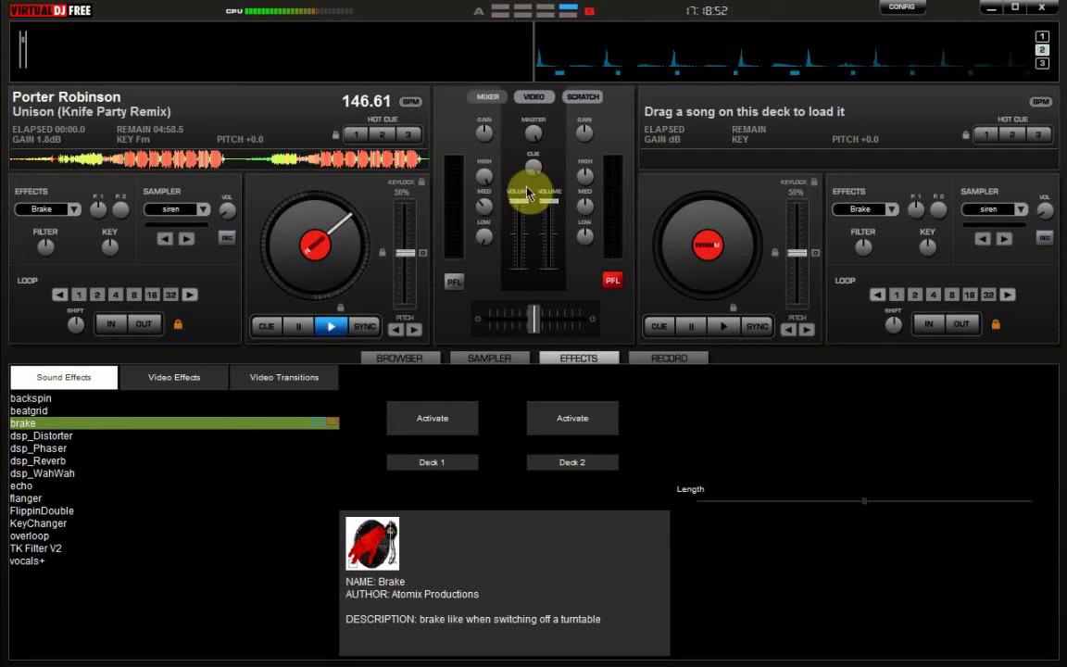
Step: Minimise and restore VirtualDJ, then cue Unison on deck 1 back to 00:00.0
left_click(992, 11)
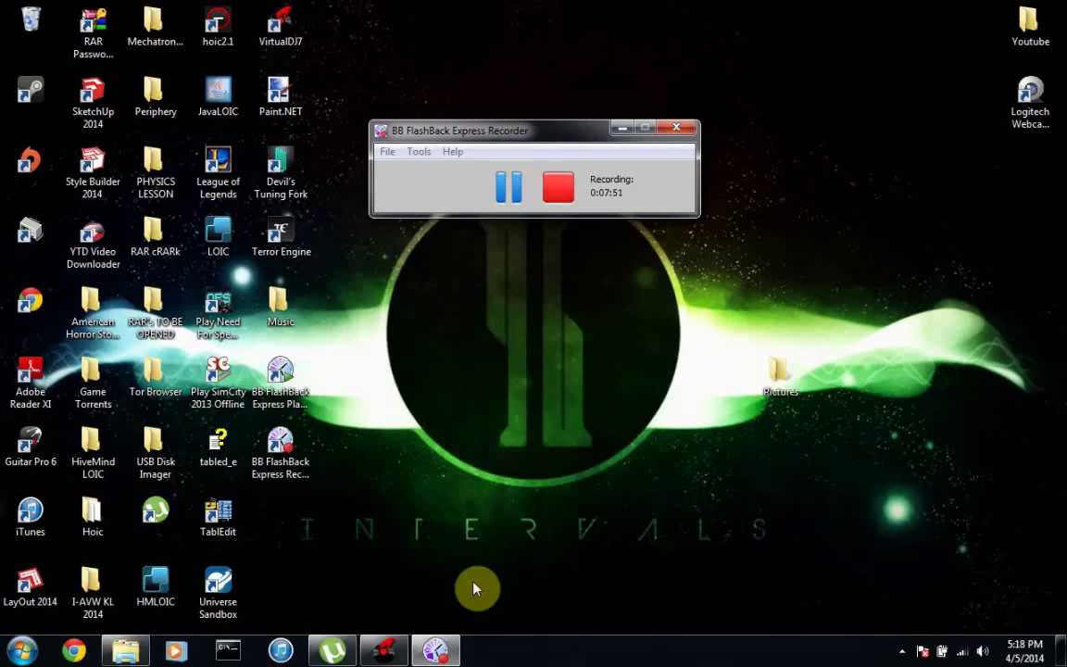
left_click(383, 650)
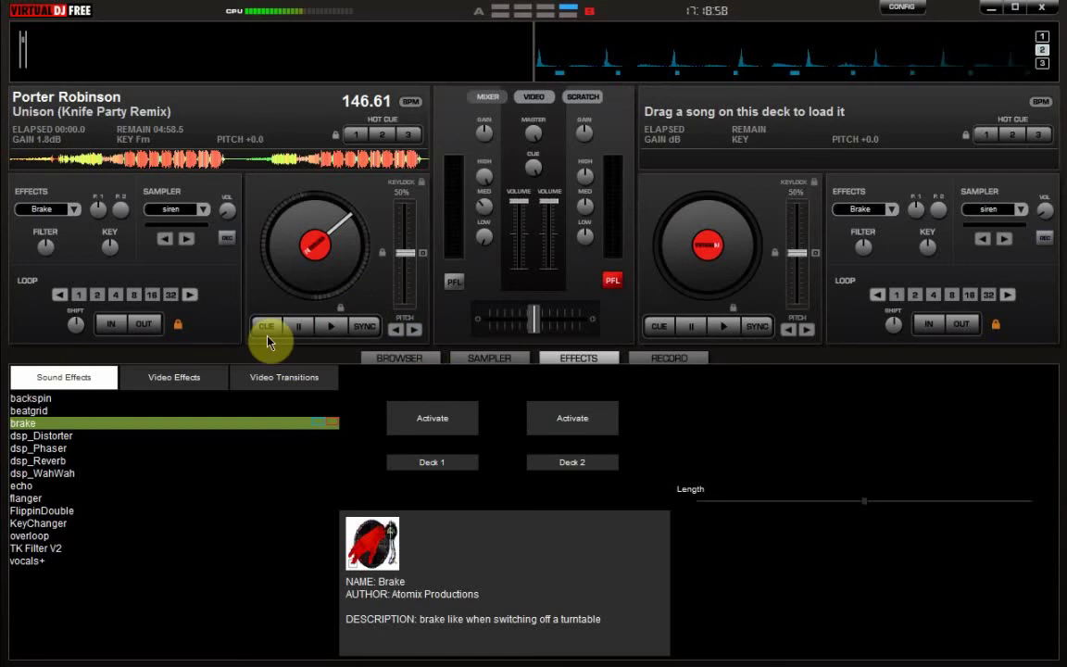
left_click(298, 325)
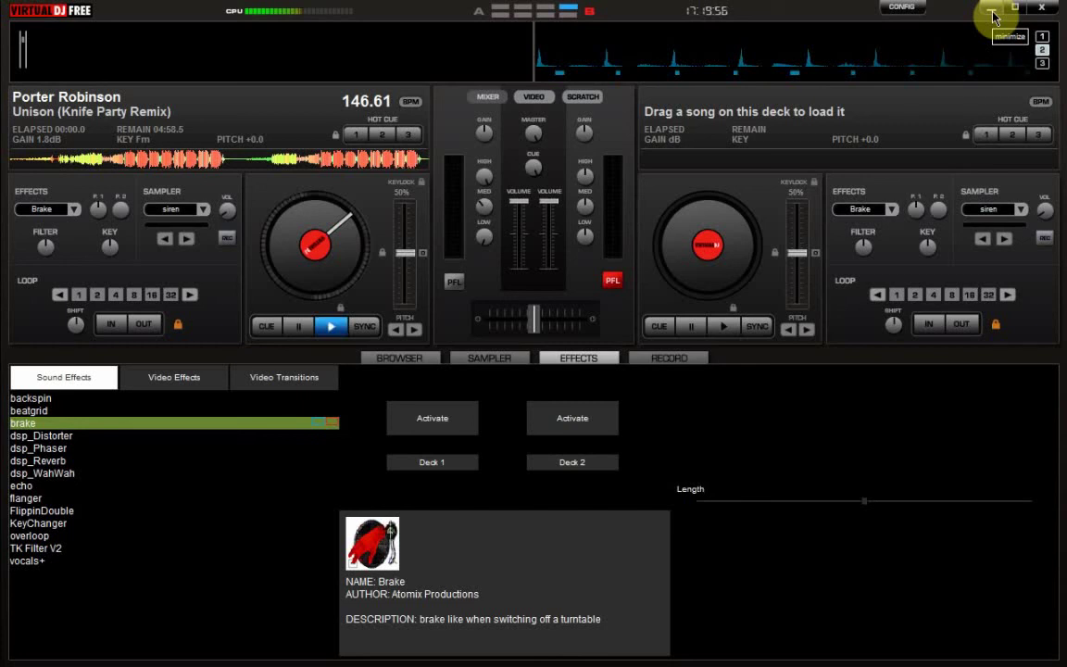
left_click(993, 16)
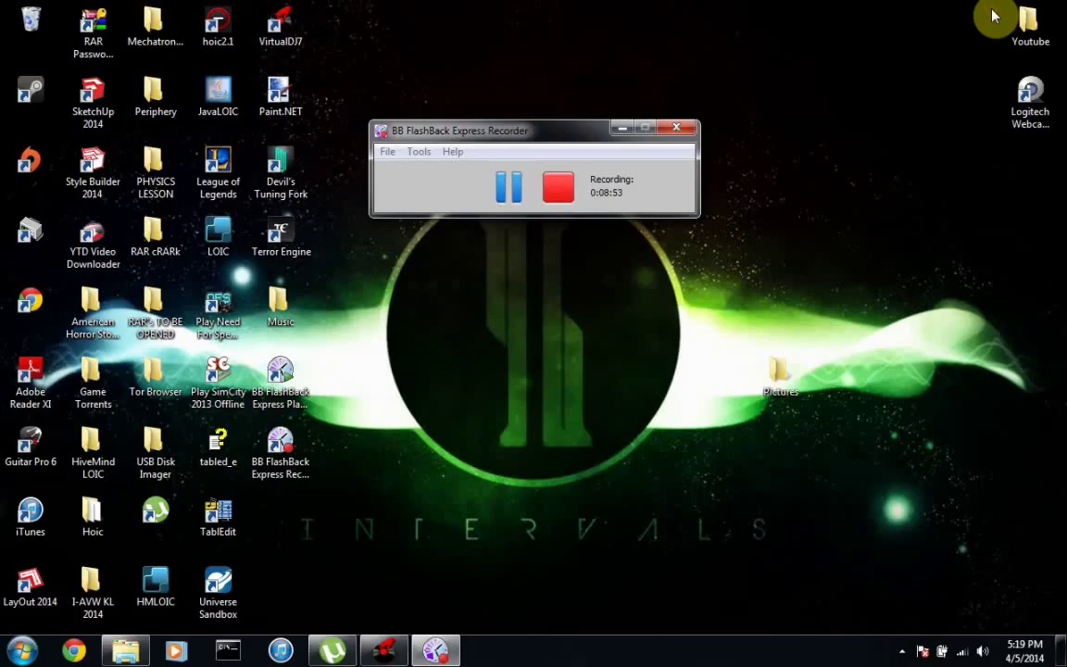
left_click(381, 657)
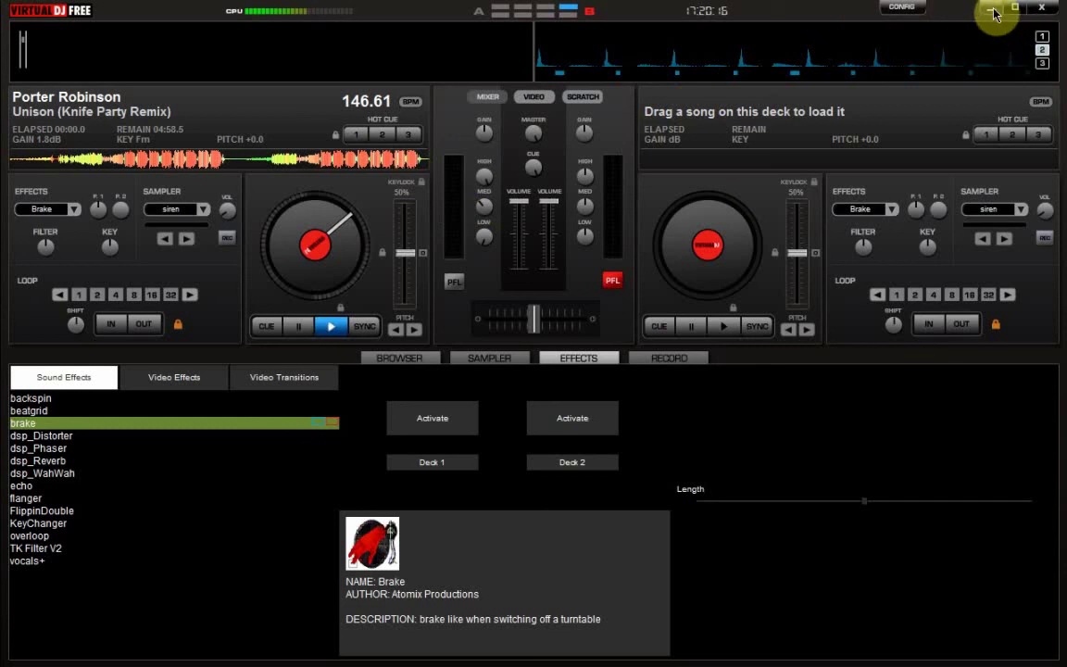
key("space")
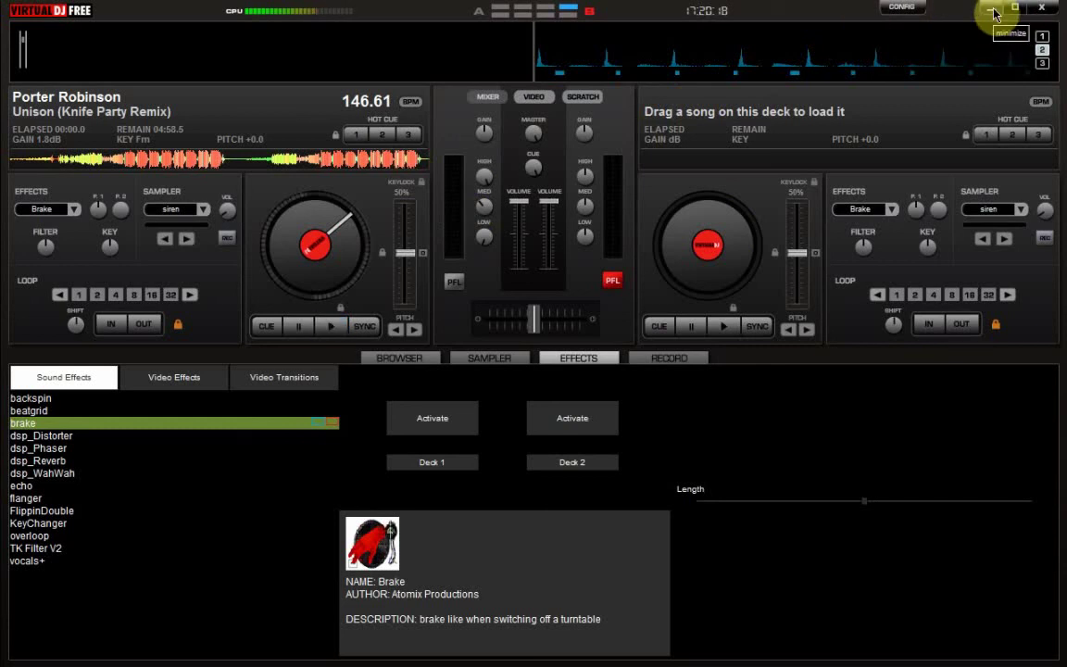